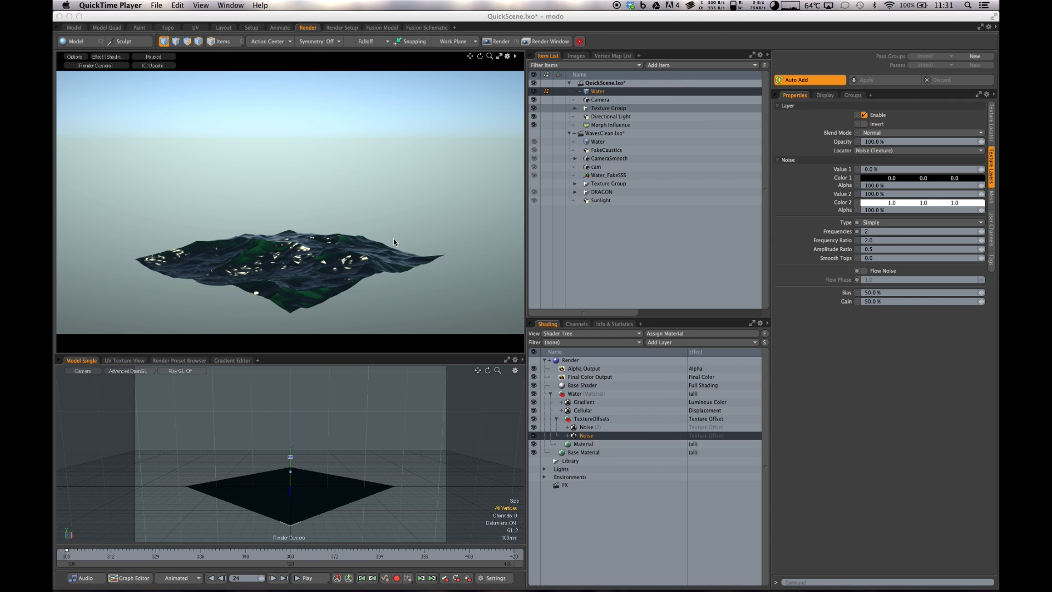
# Switch to djv_view and view the Step02 final color render sequence of the water plane
pyautogui.press('super+Tab')
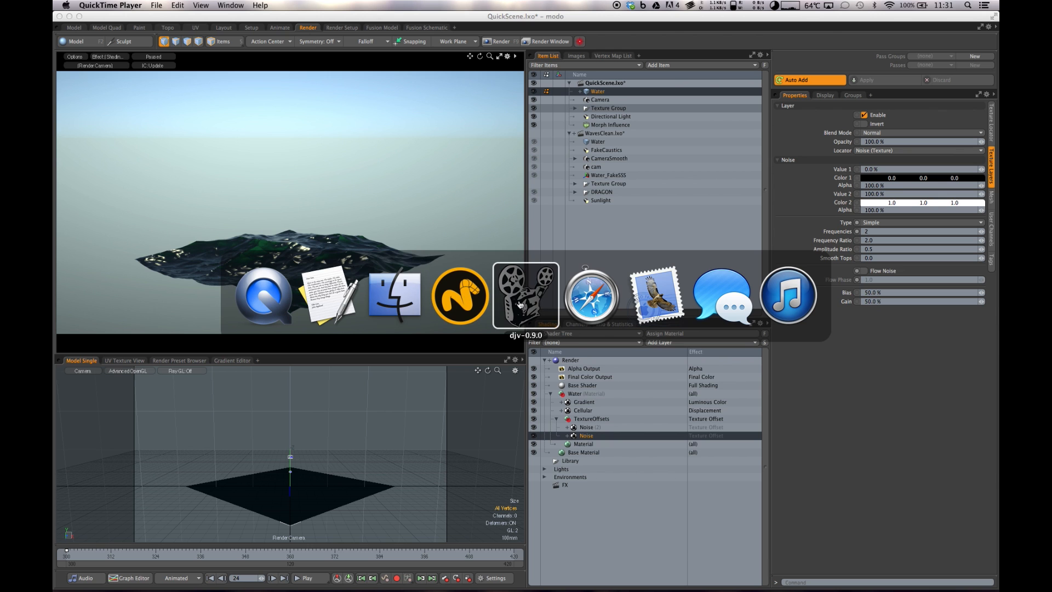
pyautogui.click(527, 305)
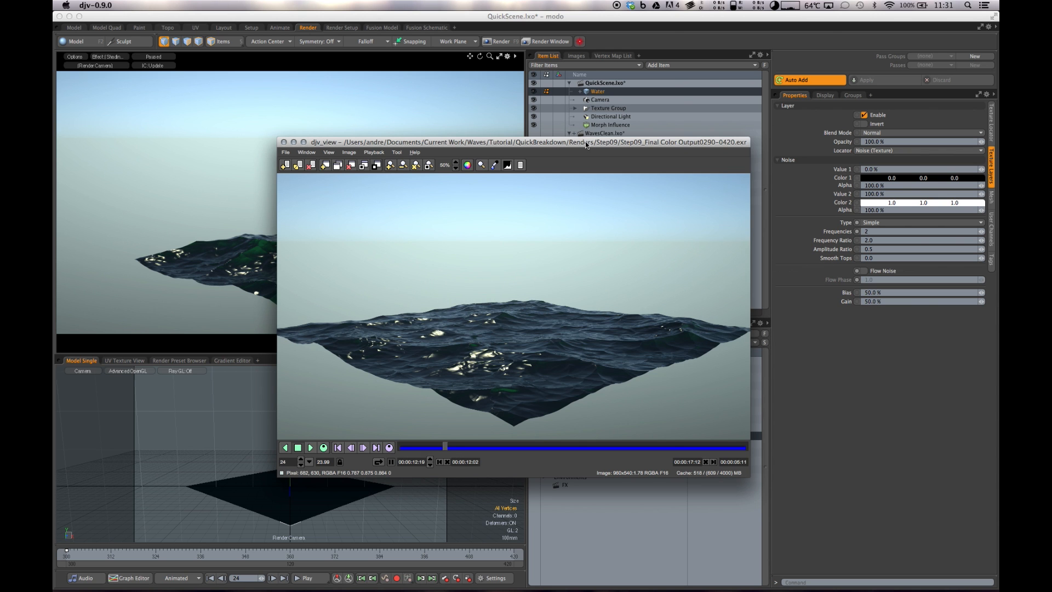
pyautogui.moveTo(586, 144); pyautogui.dragTo(594, 157)
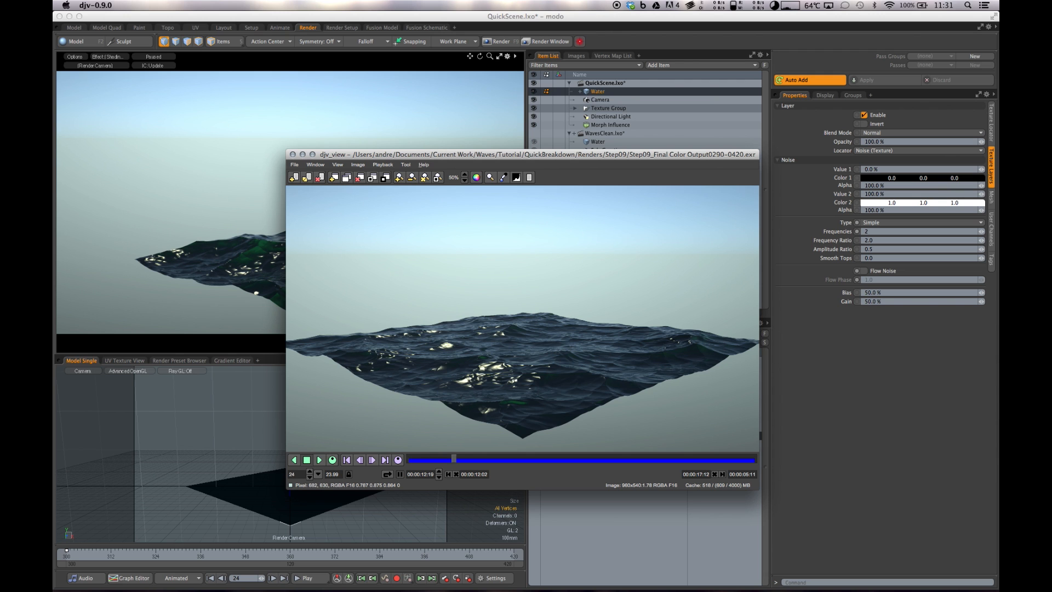
pyautogui.moveTo(329, 1); pyautogui.dragTo(473, 267)
pyautogui.moveTo(553, 367); pyautogui.dragTo(557, 370)
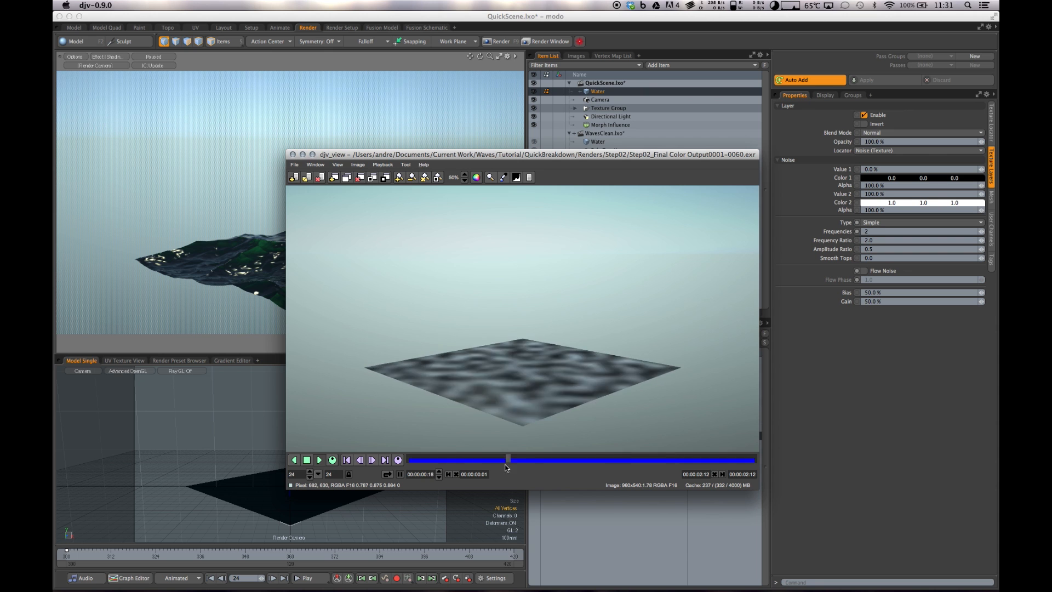
pyautogui.moveTo(537, 154); pyautogui.dragTo(507, 129)
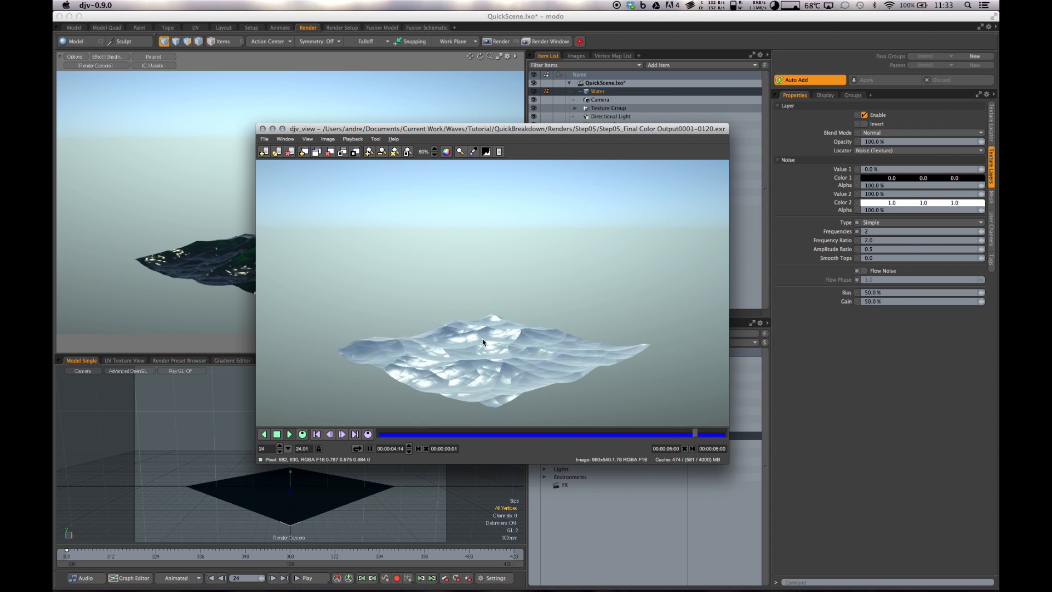
# Scrub through the Step05 displaced water render sequence at 100% zoom, and reload the Step03 sequence
pyautogui.moveTo(492, 355); pyautogui.dragTo(497, 319, button='middle')
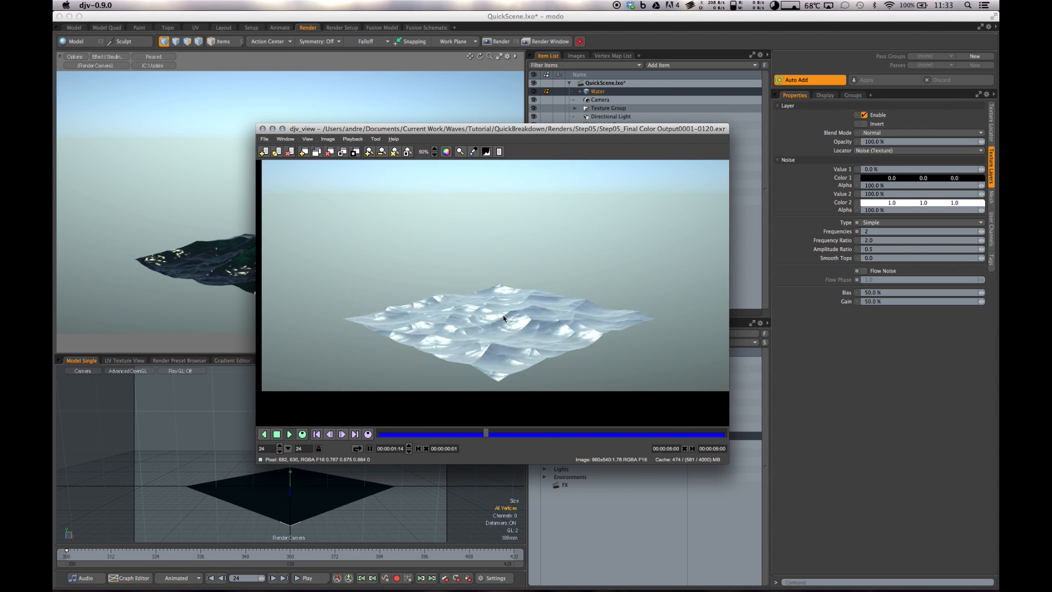
pyautogui.scroll(1, 520, 323)
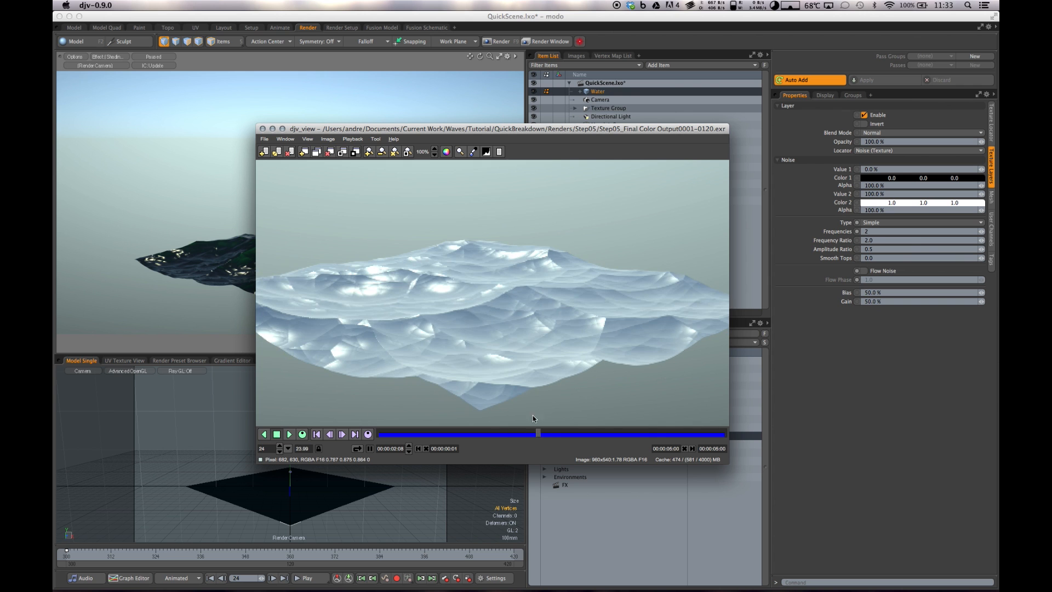
pyautogui.moveTo(534, 434); pyautogui.dragTo(571, 436)
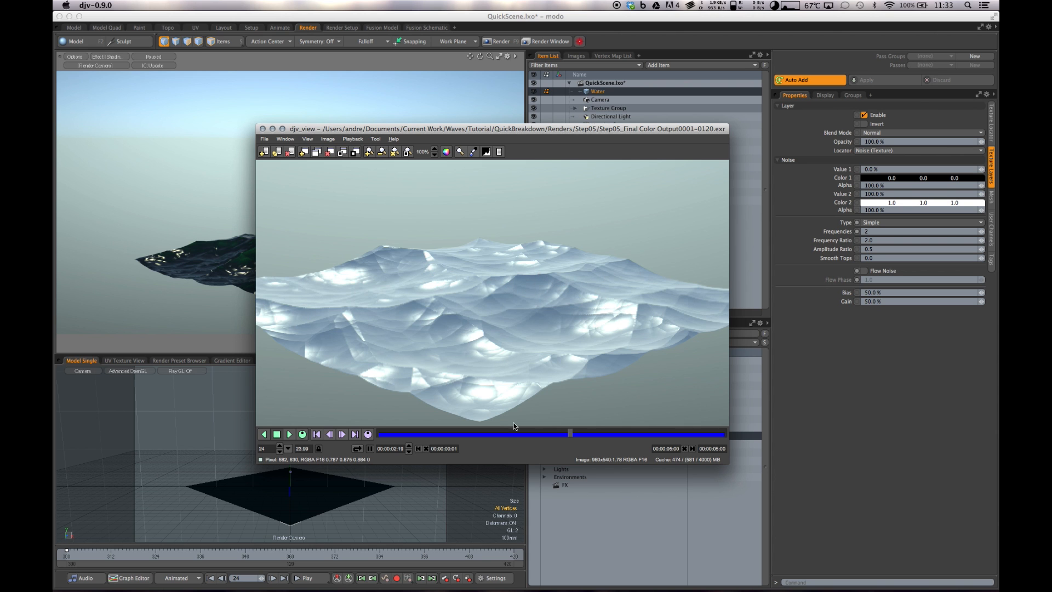
pyautogui.moveTo(577, 433); pyautogui.dragTo(673, 436)
pyautogui.moveTo(650, 435); pyautogui.dragTo(538, 438)
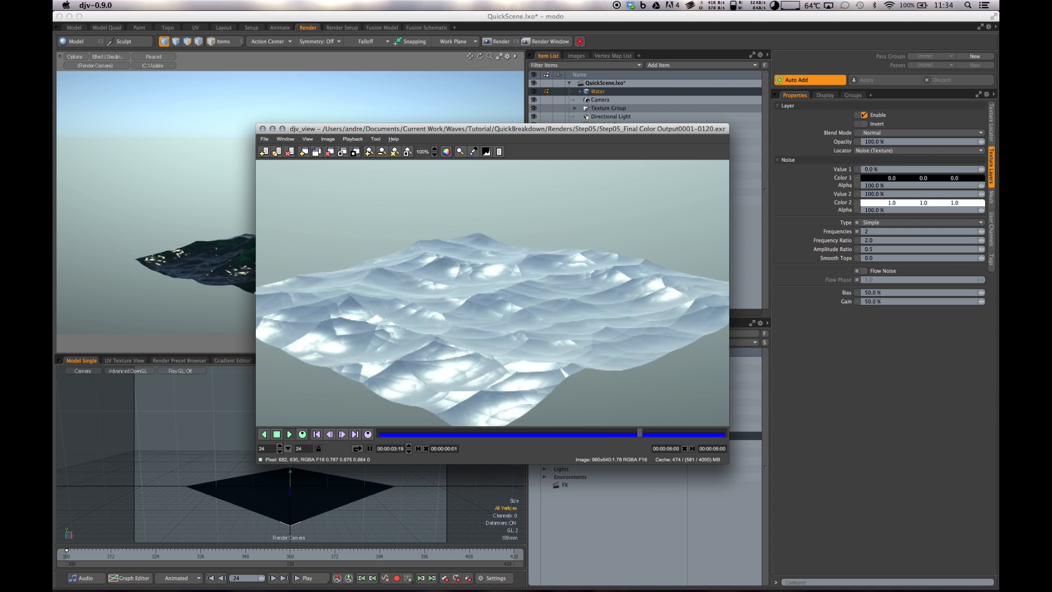
pyautogui.moveTo(623, 265); pyautogui.dragTo(624, 266)
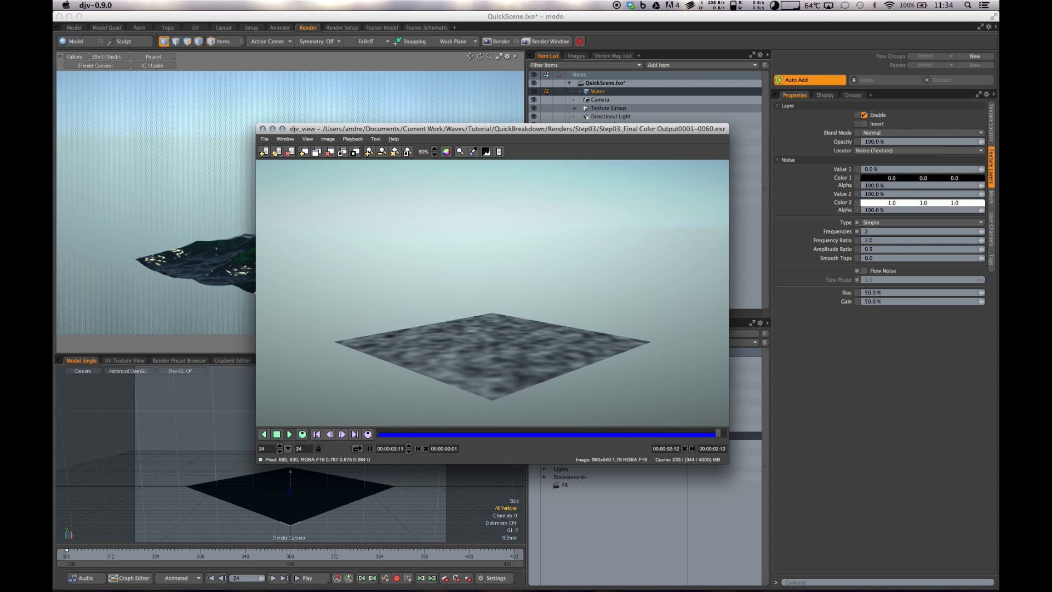
# Load the Step06 final color render sequence and examine the wave motion at 100% zoom by scrubbing and playing it
pyautogui.moveTo(535, 188); pyautogui.dragTo(565, 245)
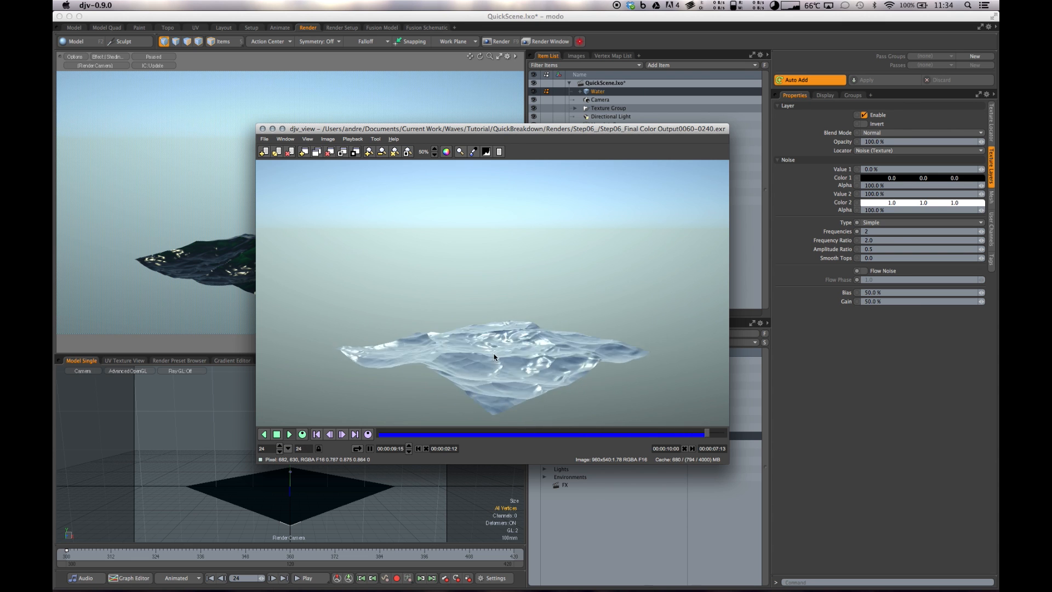
pyautogui.moveTo(497, 356); pyautogui.dragTo(492, 325, button='middle')
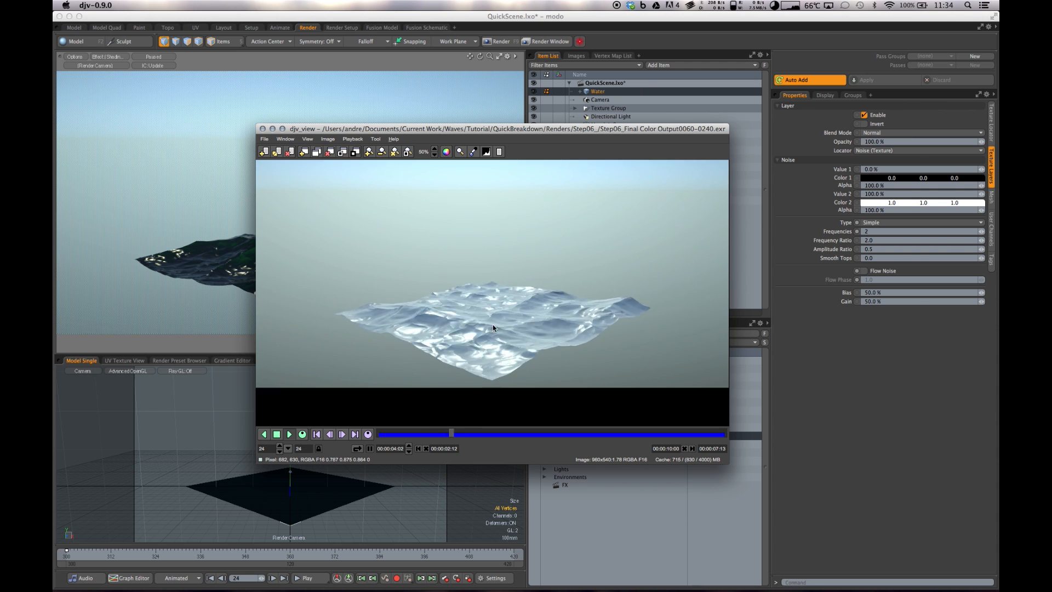
pyautogui.press('=')
pyautogui.moveTo(368, 434); pyautogui.dragTo(511, 435)
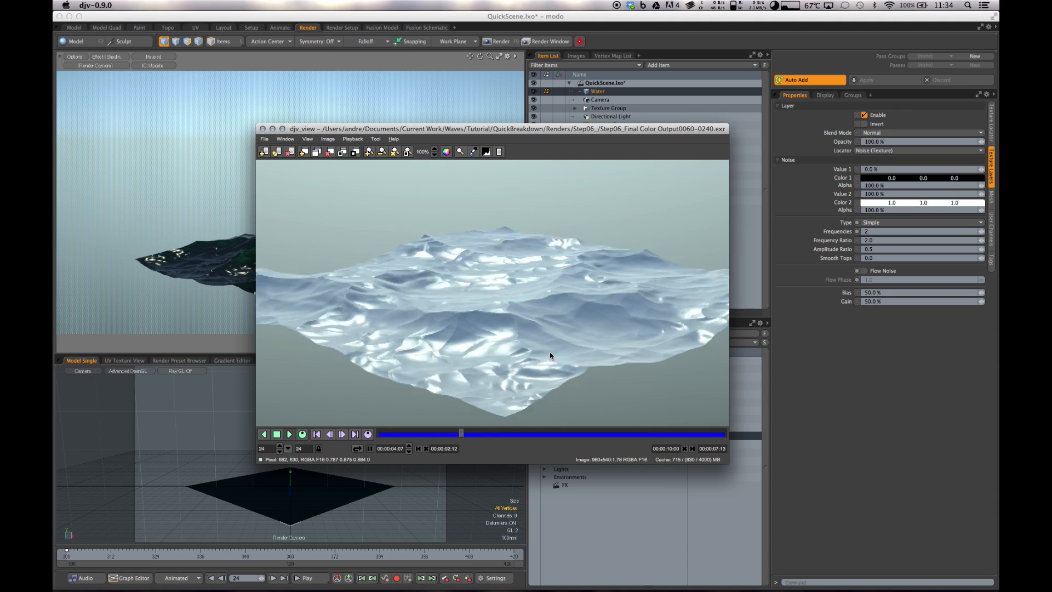
pyautogui.click(277, 437)
pyautogui.moveTo(536, 435); pyautogui.dragTo(597, 442)
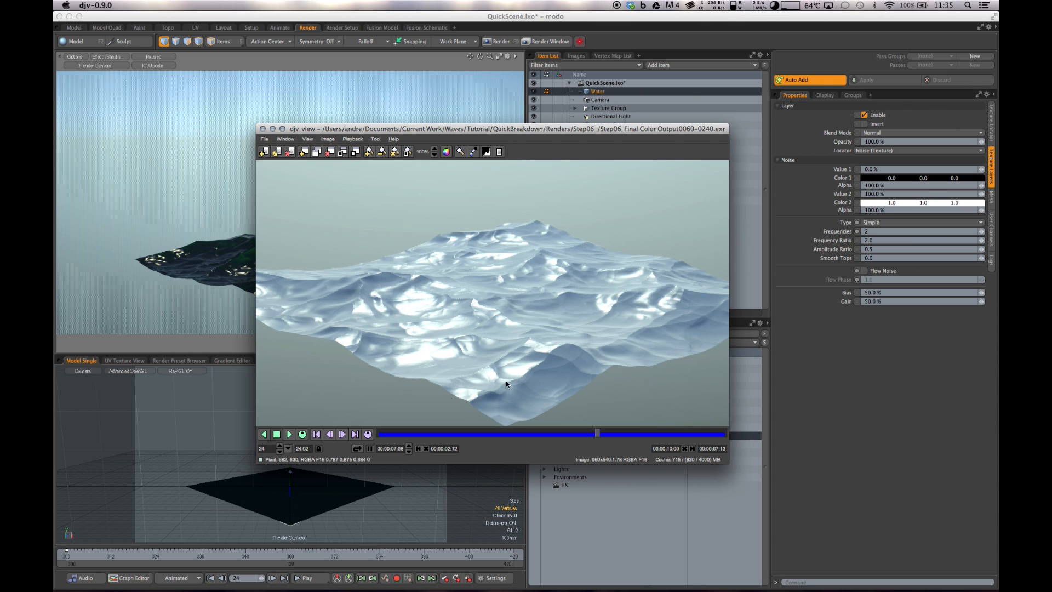
pyautogui.moveTo(599, 434); pyautogui.dragTo(618, 436)
pyautogui.click(289, 435)
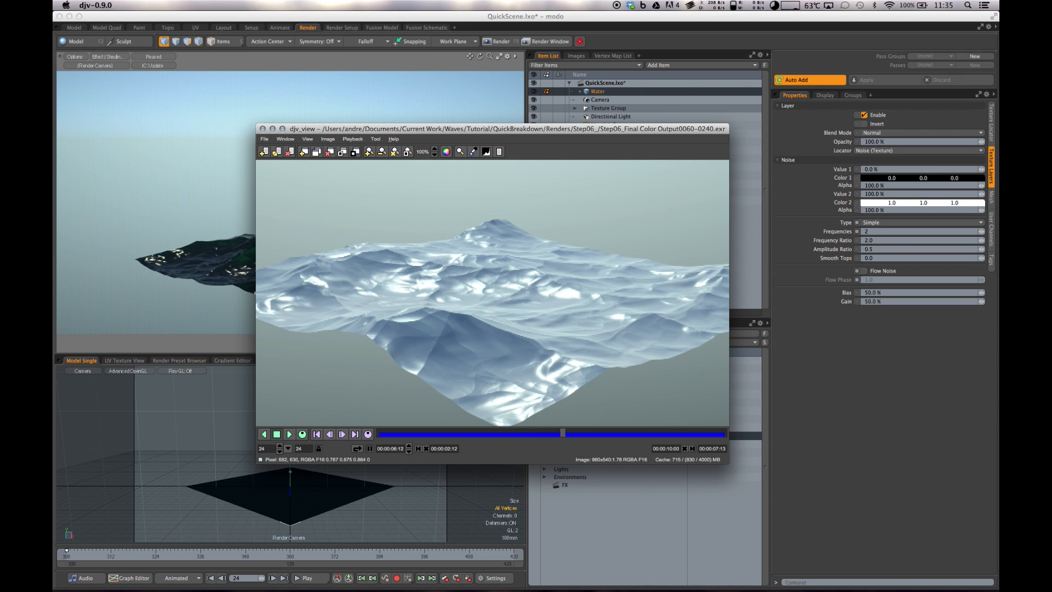
# Load the Step07 diffuse, specular and clearcoat renders one after another to compare the water's shading
pyautogui.moveTo(364, 252); pyautogui.dragTo(518, 303)
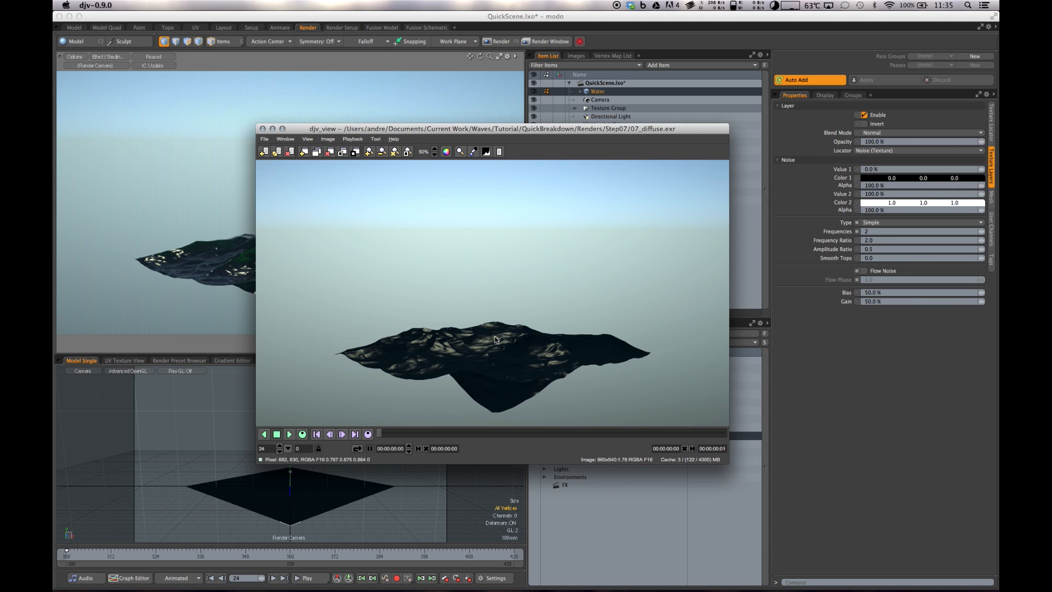
pyautogui.moveTo(79, 217); pyautogui.dragTo(526, 336)
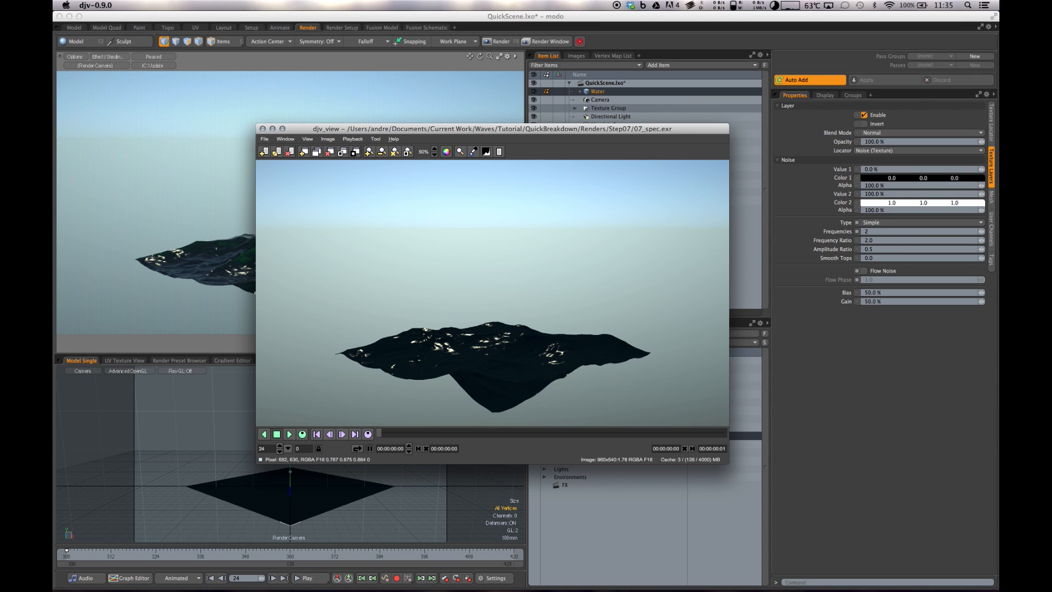
pyautogui.moveTo(55, 184); pyautogui.dragTo(514, 355)
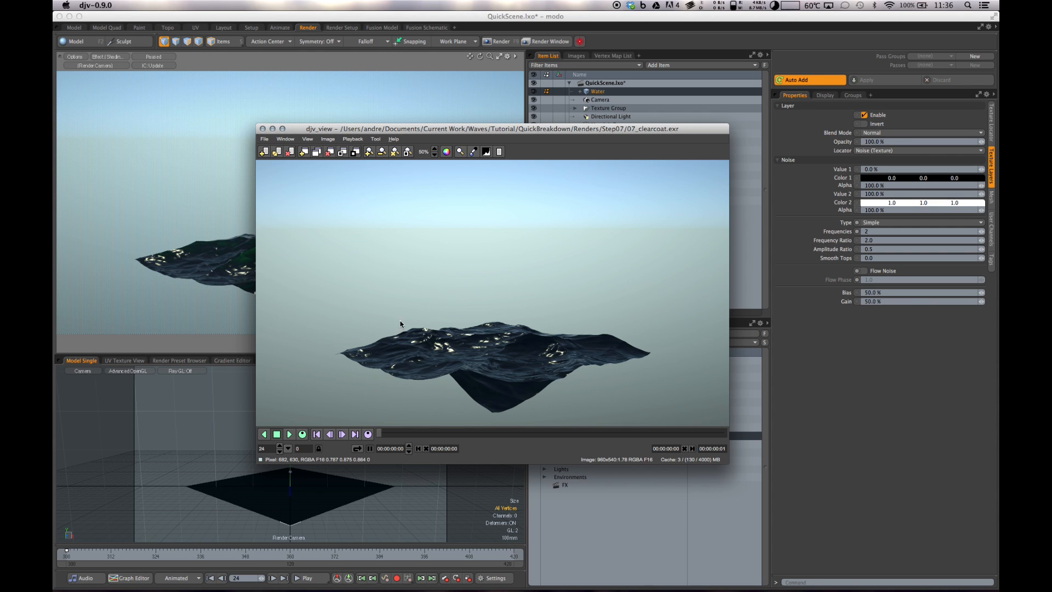
# View the Step08 luminous shading output, play the Step09 final color render sequence and stop playback
pyautogui.moveTo(54, 178); pyautogui.dragTo(567, 411)
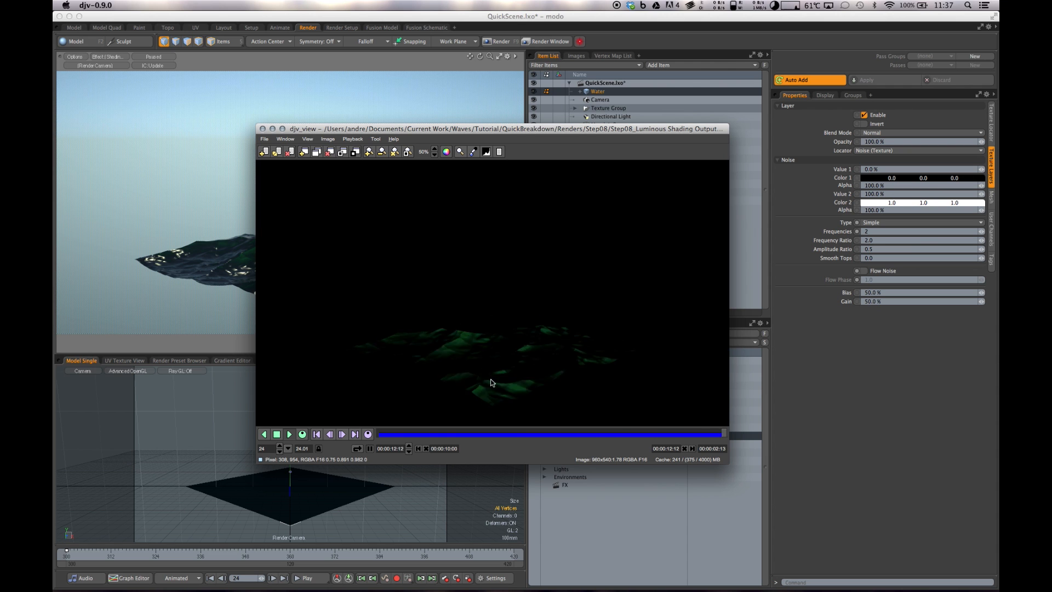
pyautogui.moveTo(54, 378); pyautogui.dragTo(549, 301)
pyautogui.moveTo(469, 406); pyautogui.dragTo(359, 333)
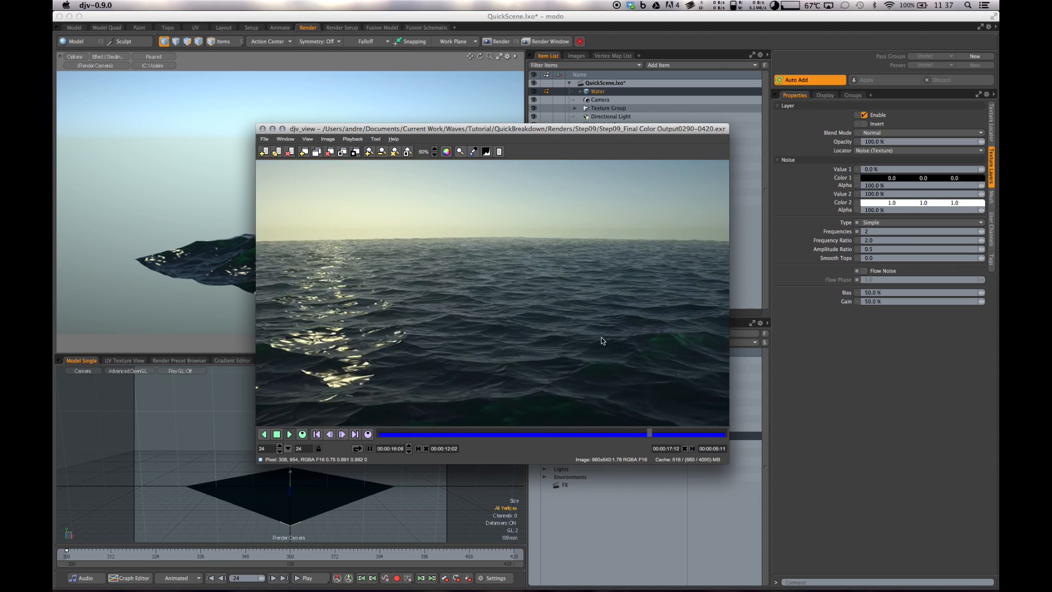
pyautogui.click(277, 435)
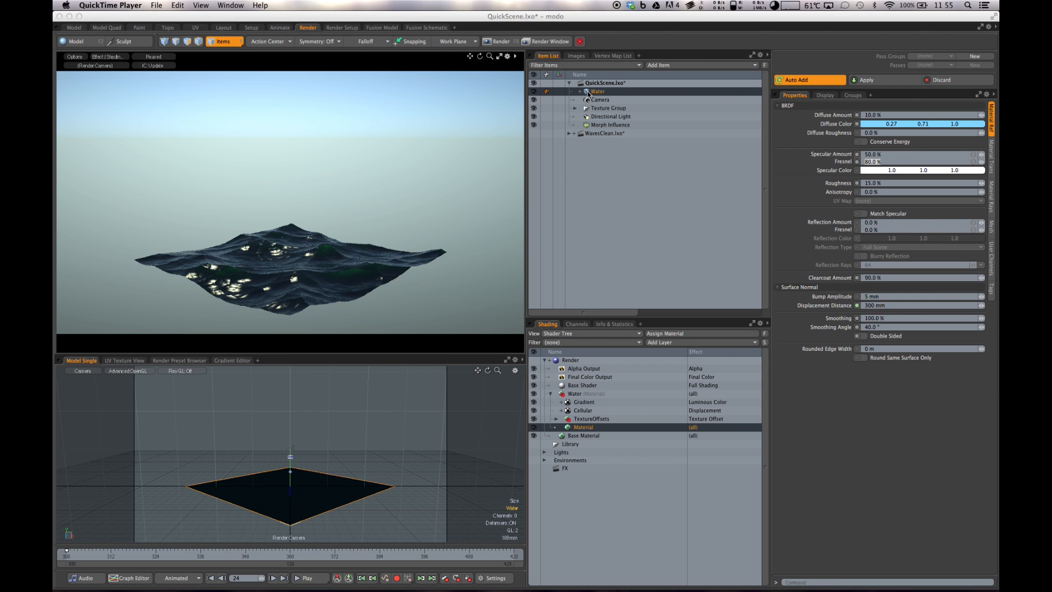
# In the modo scene, collapse the Water material group and examine the Directional Light and Environment Material settings
pyautogui.click(575, 394)
pyautogui.click(551, 394)
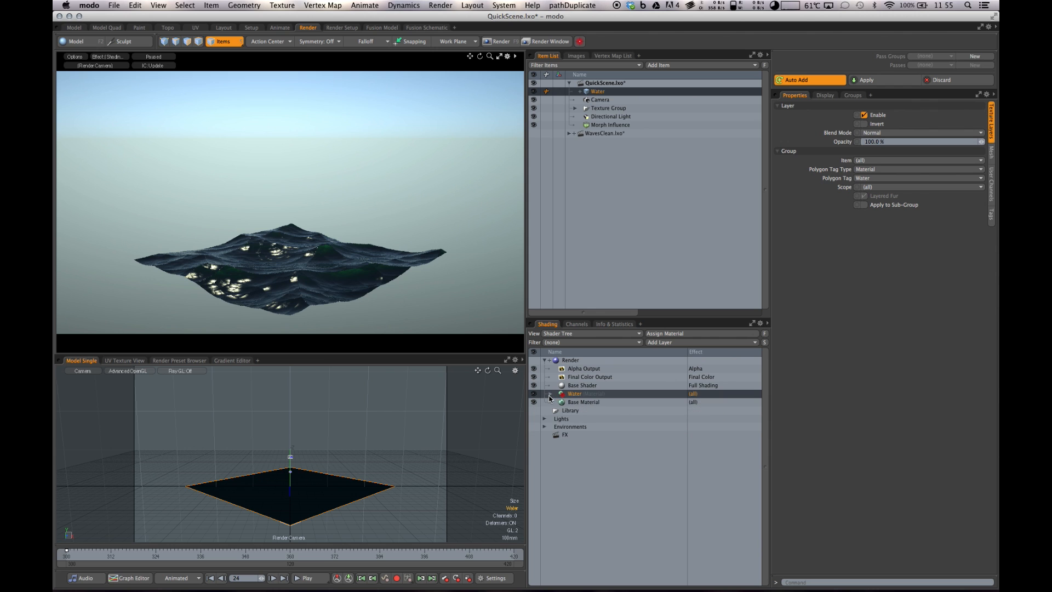
pyautogui.click(614, 116)
pyautogui.click(544, 426)
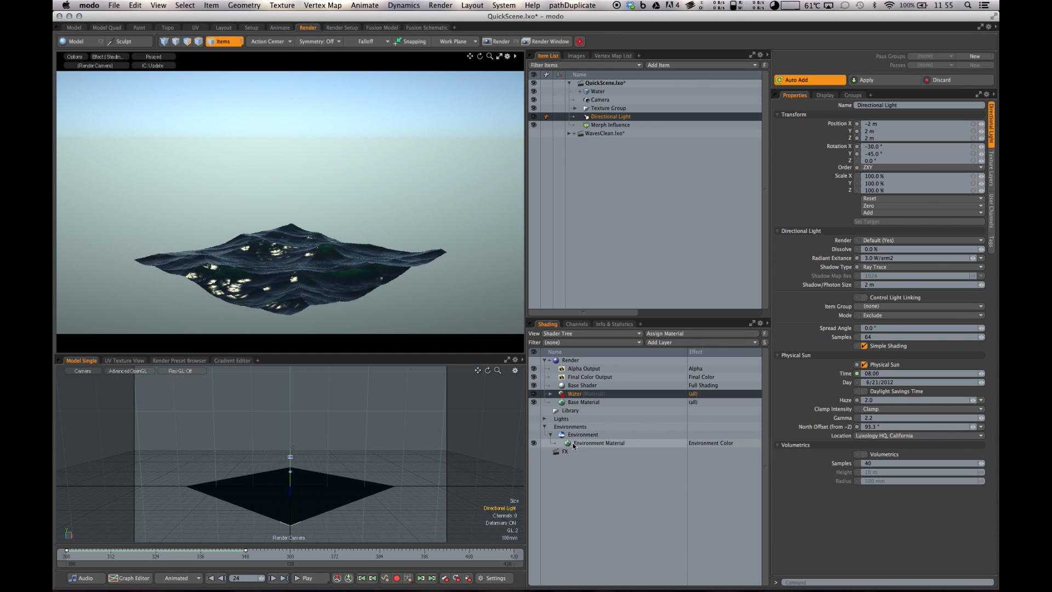
pyautogui.click(574, 444)
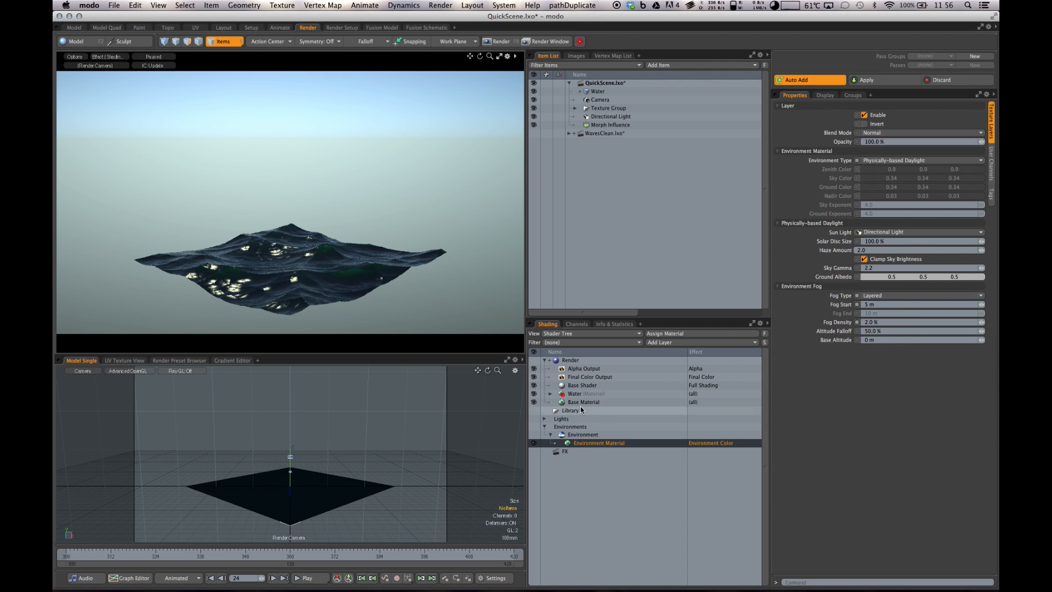
# Expand the Water group and examine its base material, plus the Environment Material's daylight and fog settings
pyautogui.click(556, 394)
pyautogui.click(551, 394)
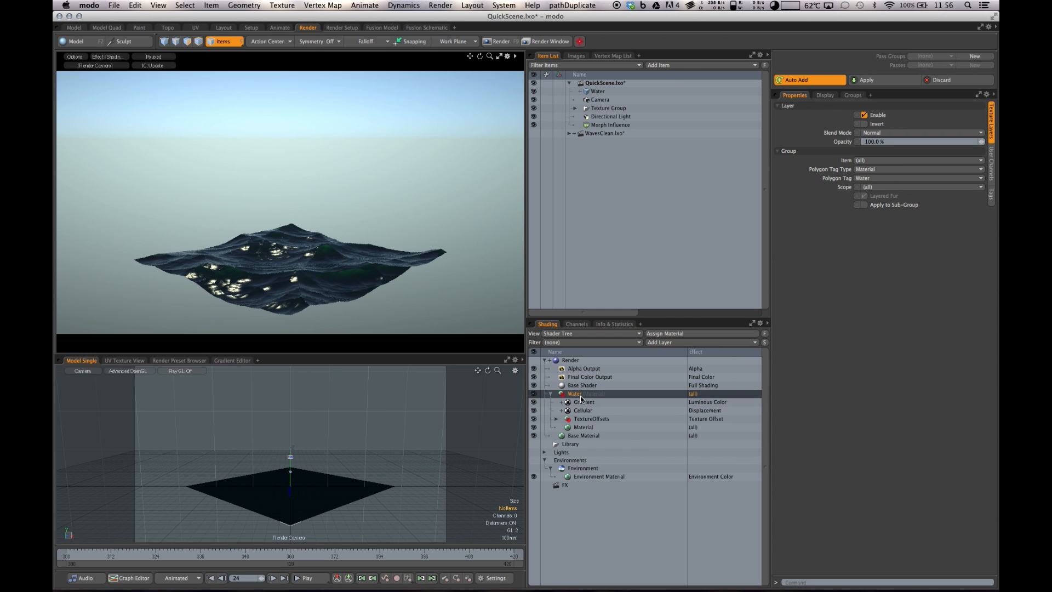
pyautogui.click(583, 428)
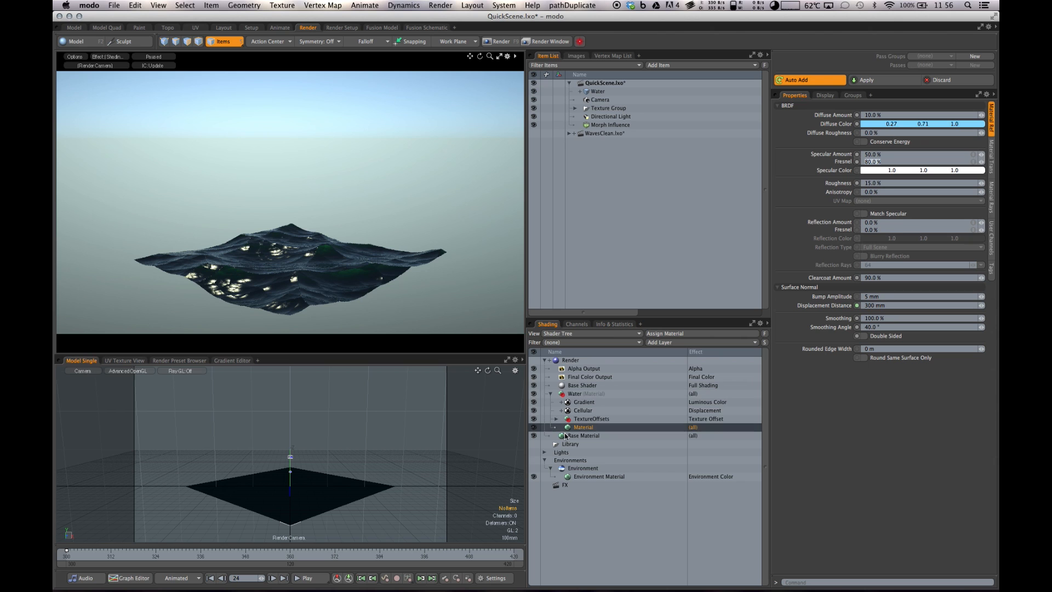
pyautogui.click(599, 476)
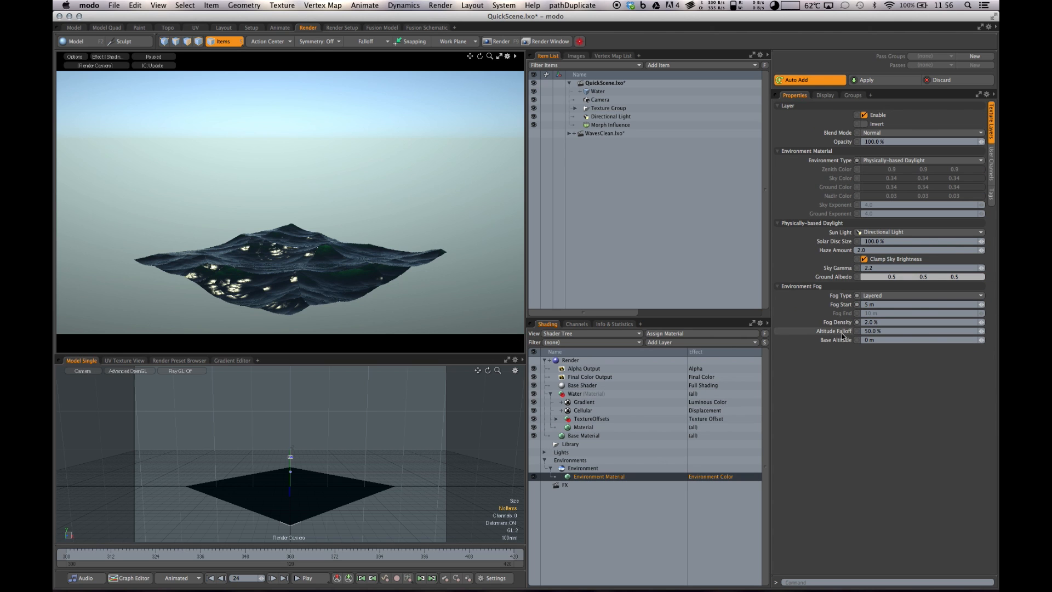
pyautogui.click(882, 242)
# Examine the Water material's displacement distance and luminous intensity settings
pyautogui.click(580, 403)
pyautogui.click(579, 428)
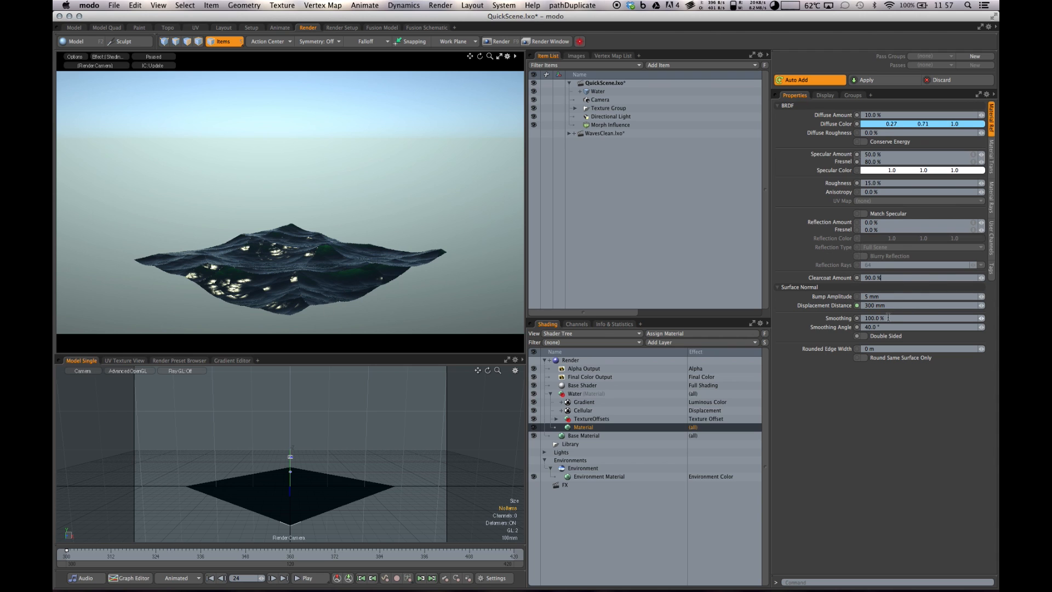
pyautogui.click(866, 305)
pyautogui.click(991, 160)
pyautogui.click(907, 317)
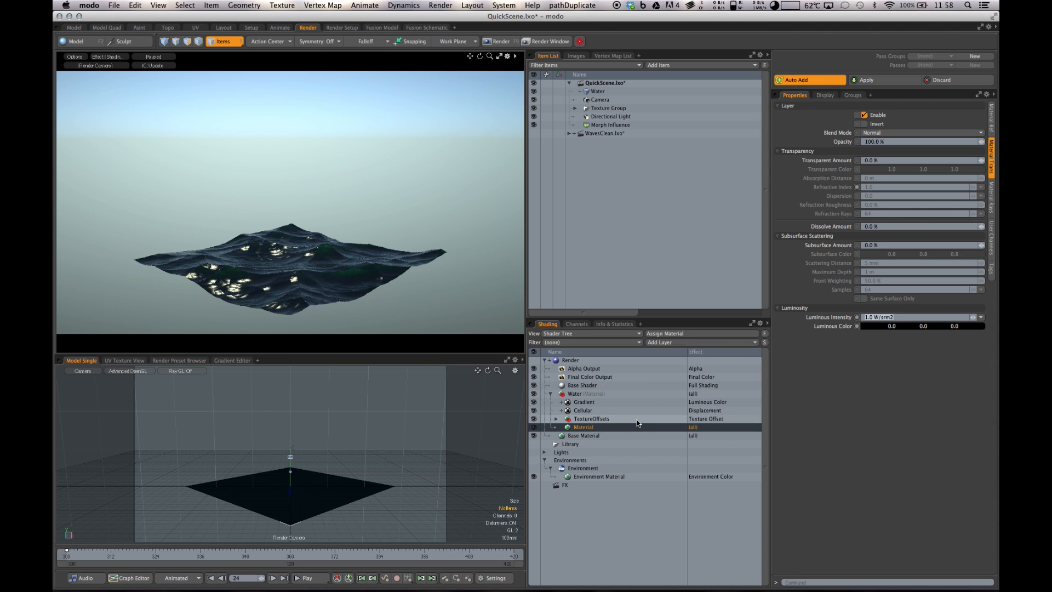
# Expand the TextureOffsets group and examine its lower Noise texture's layer settings, locator transform and available noise types
pyautogui.click(582, 418)
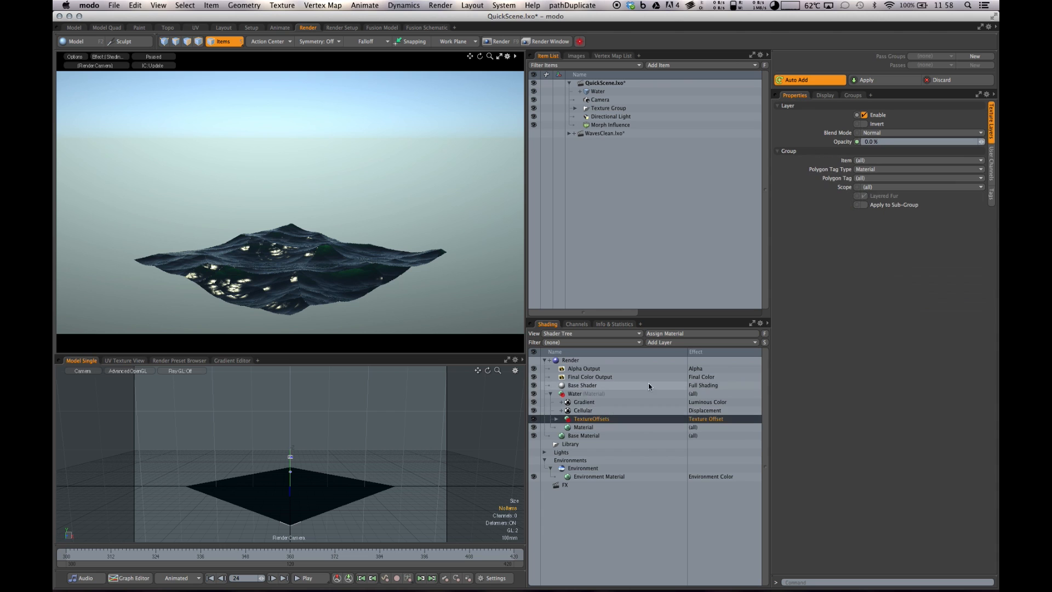
pyautogui.click(557, 420)
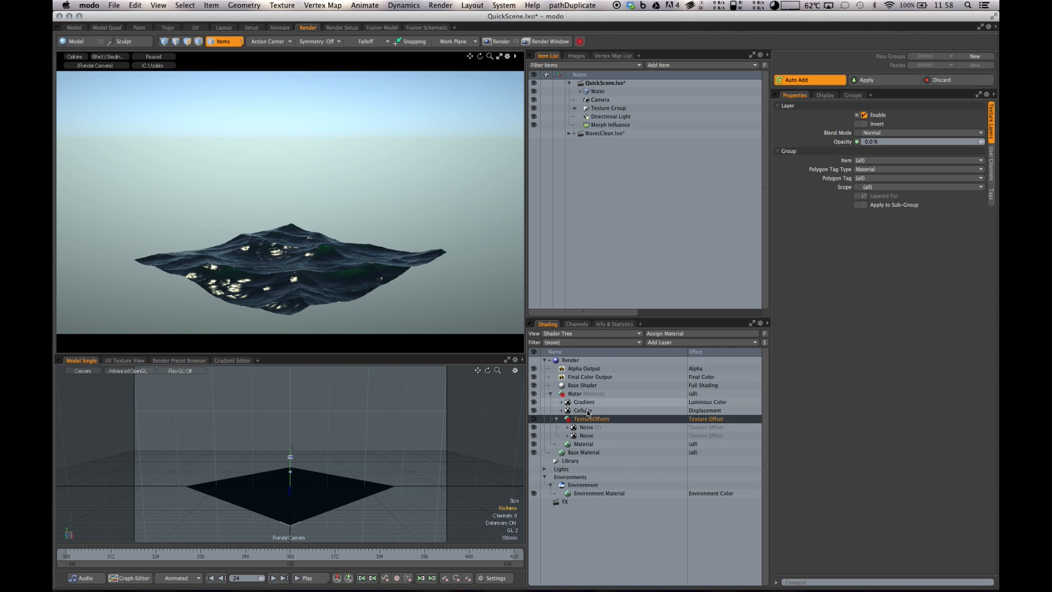
pyautogui.click(593, 437)
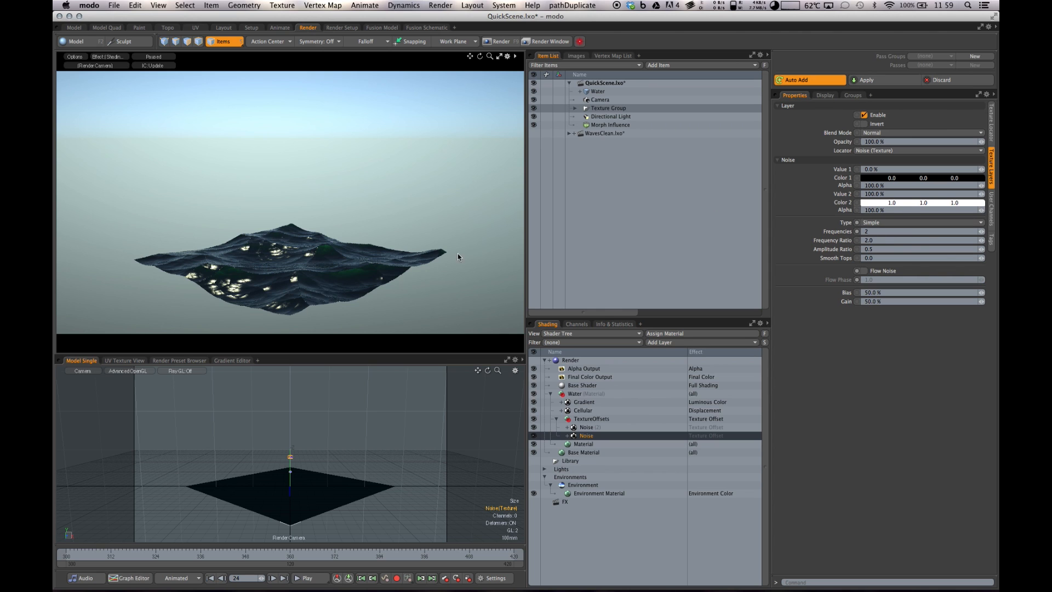
pyautogui.click(993, 135)
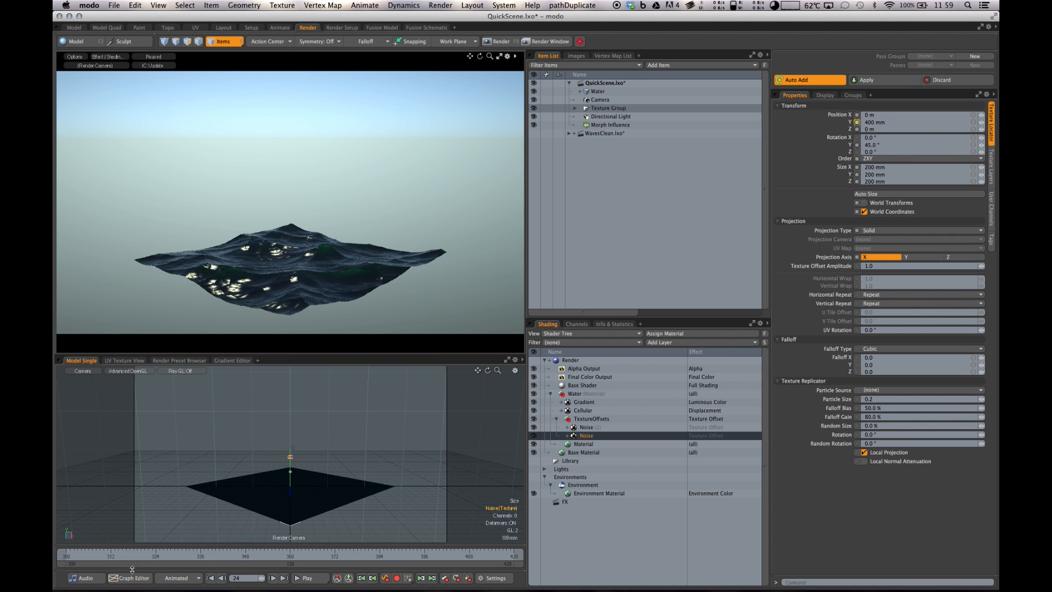
pyautogui.click(989, 181)
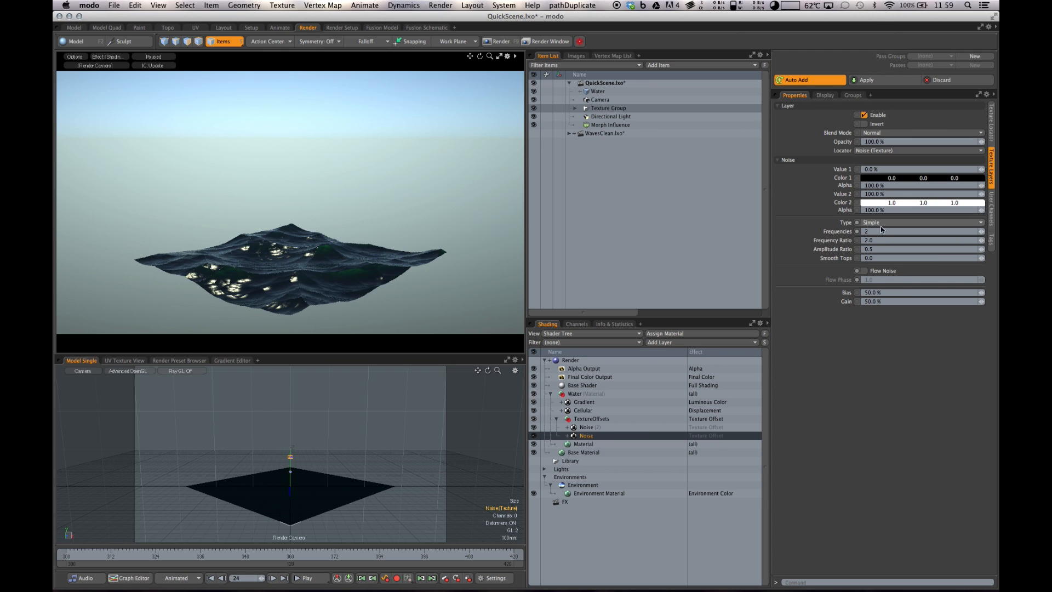
pyautogui.click(862, 223)
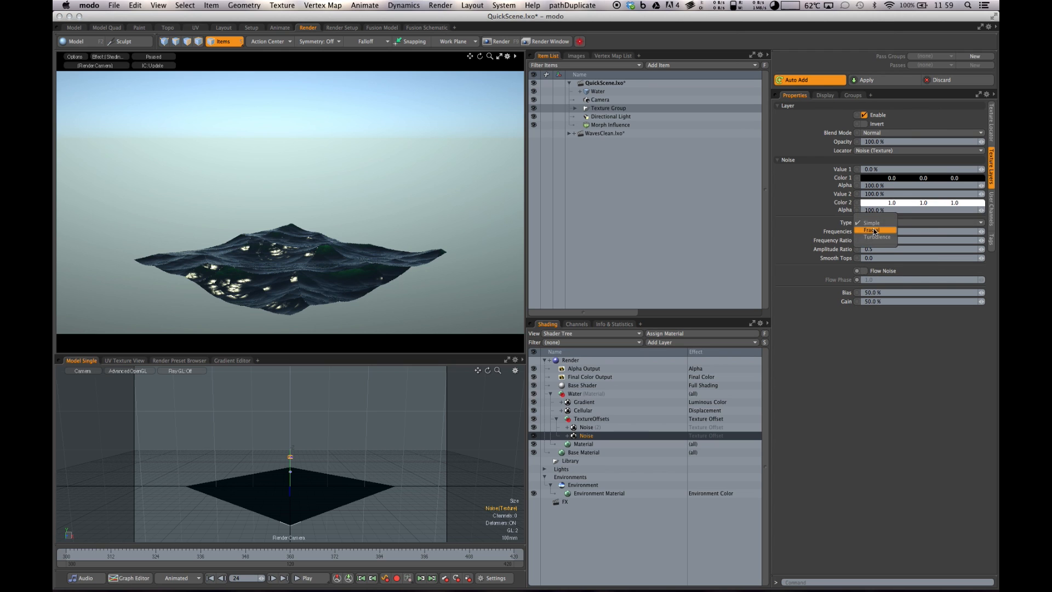
pyautogui.click(883, 228)
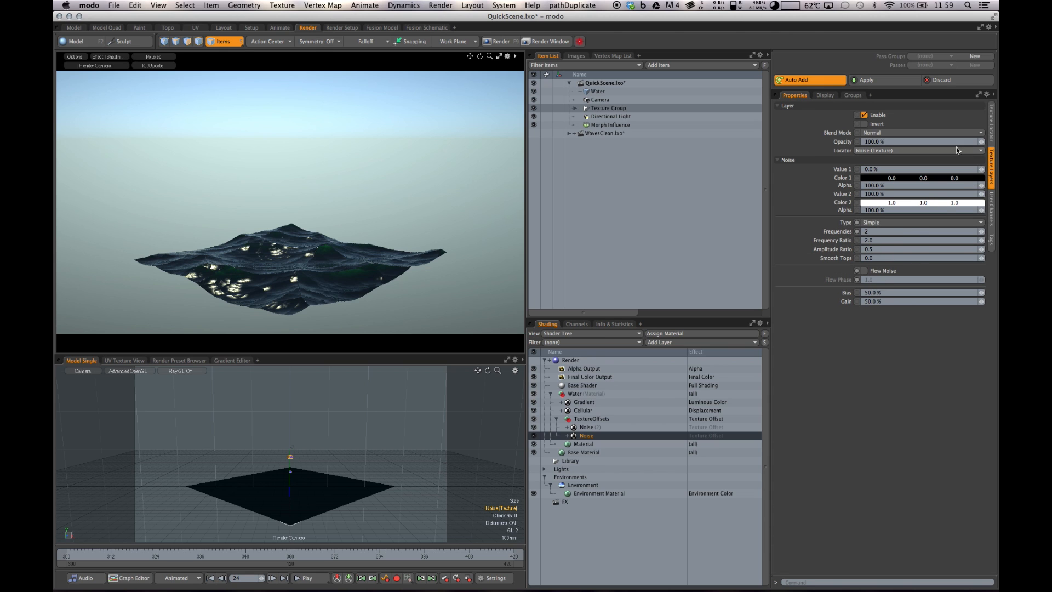
# Show the lower Noise texture's Position Y curve in the Graph Editor and inspect its first and last keyframes
pyautogui.click(991, 132)
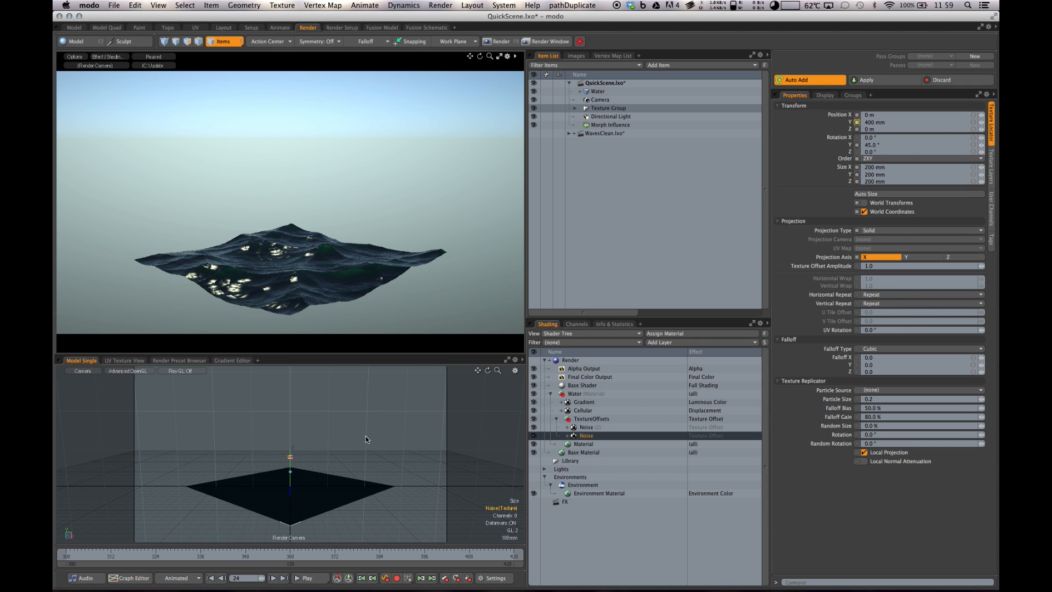
pyautogui.click(127, 578)
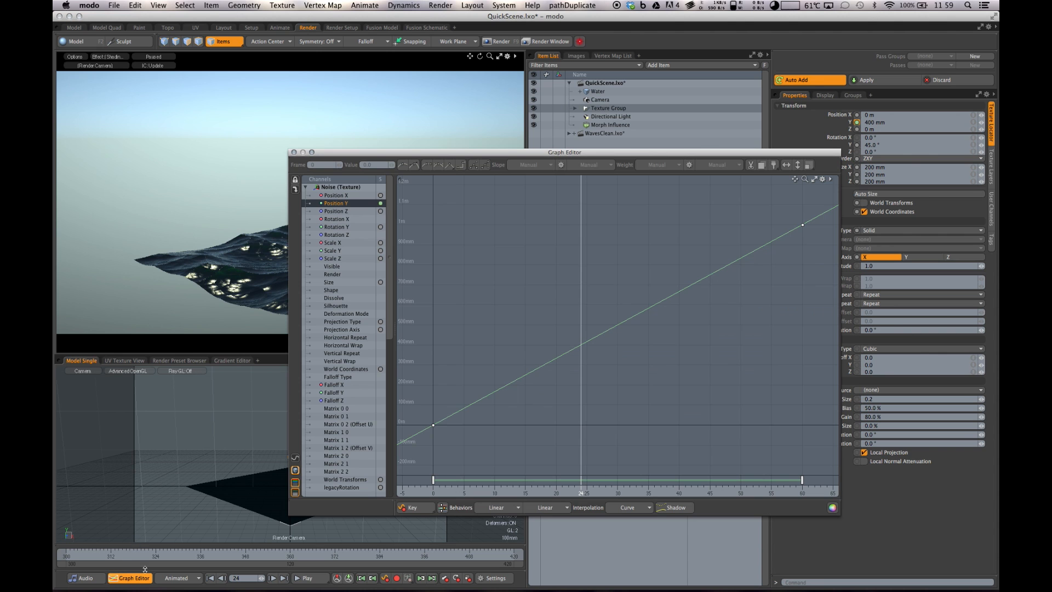
pyautogui.moveTo(422, 448); pyautogui.dragTo(449, 409)
pyautogui.moveTo(852, 198); pyautogui.dragTo(752, 244)
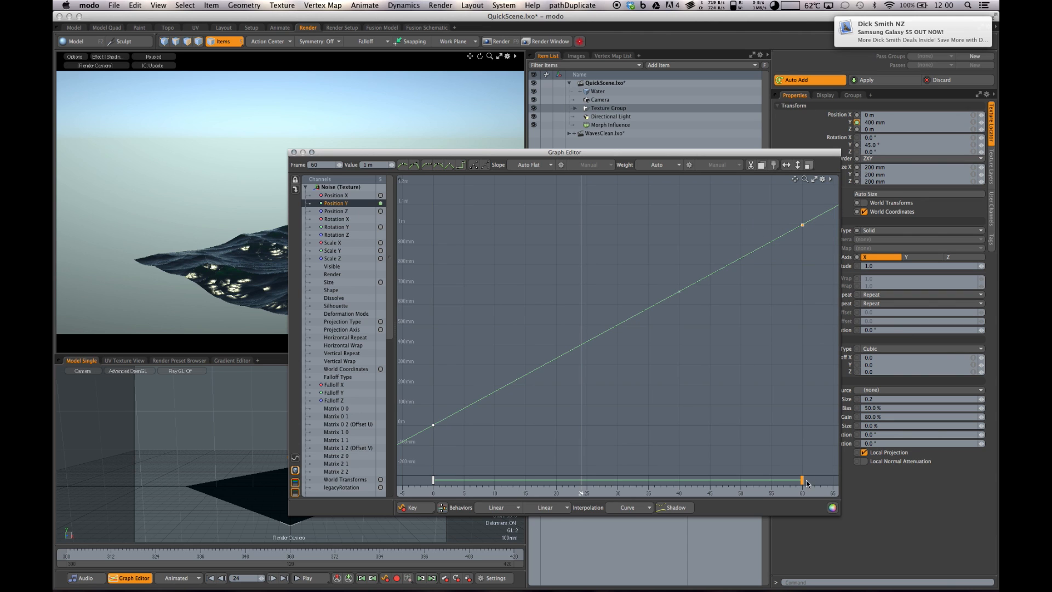
# Set the behaviors before and after the Noise texture's Position Y keyframes to Constant
pyautogui.click(551, 507)
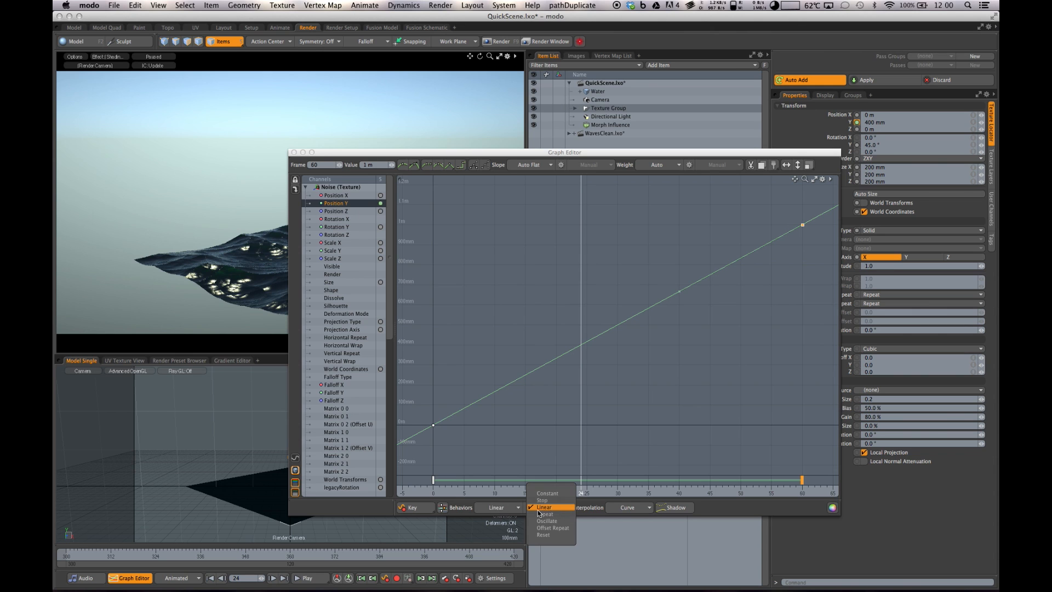
pyautogui.click(500, 508)
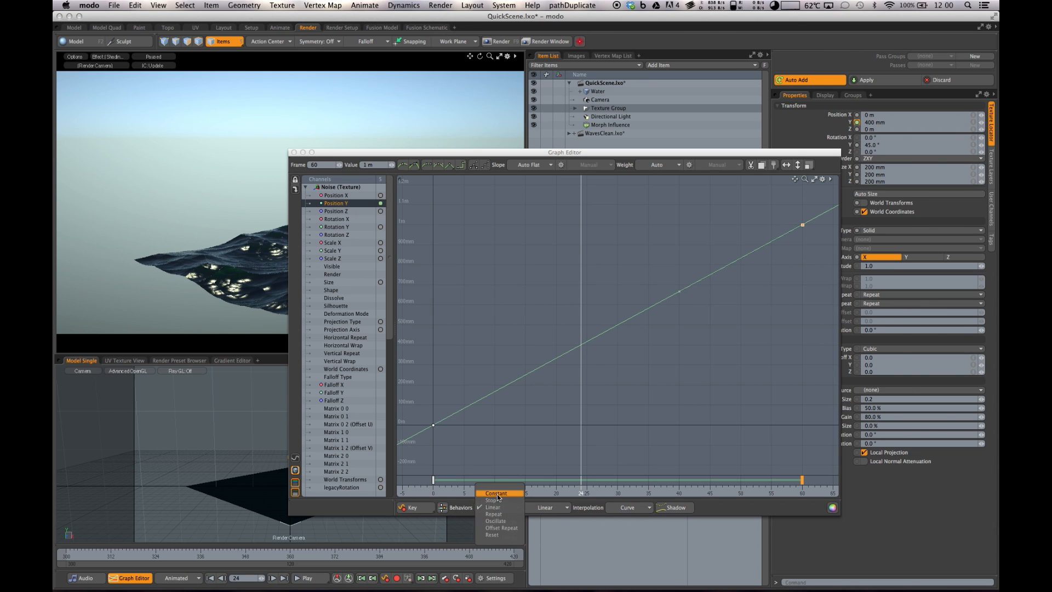
pyautogui.click(495, 493)
pyautogui.click(540, 508)
pyautogui.click(540, 492)
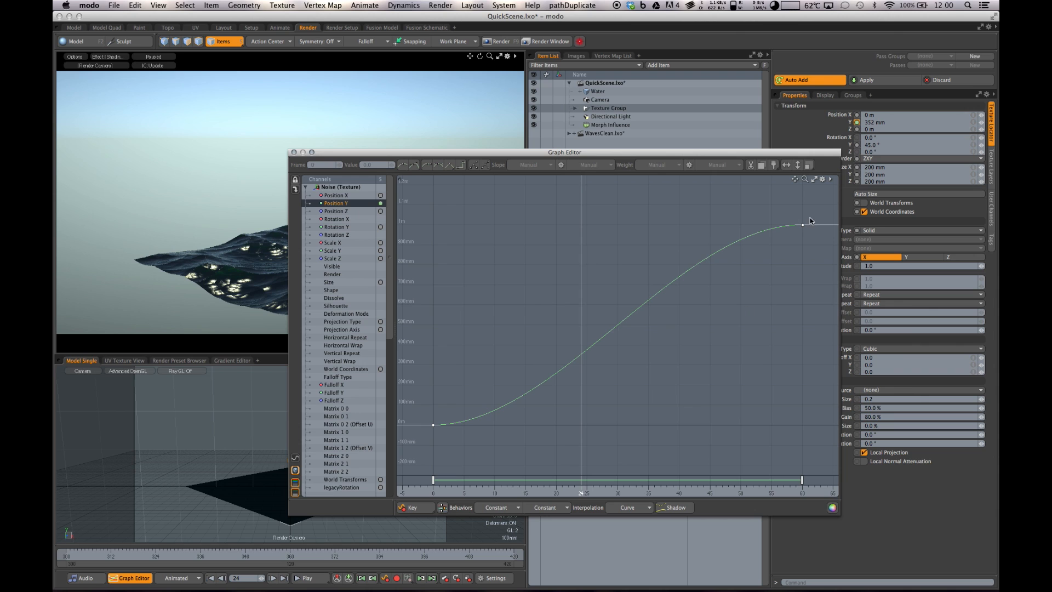
# Restore both Position Y curve behaviors to Linear and close the Graph Editor
pyautogui.click(544, 505)
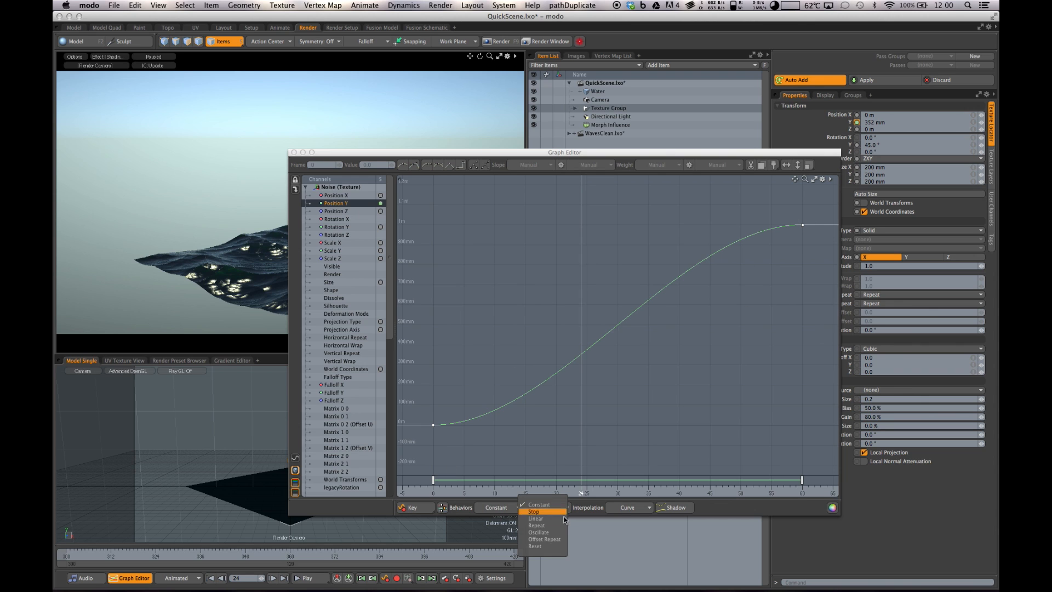
pyautogui.click(548, 522)
pyautogui.click(498, 507)
pyautogui.click(504, 523)
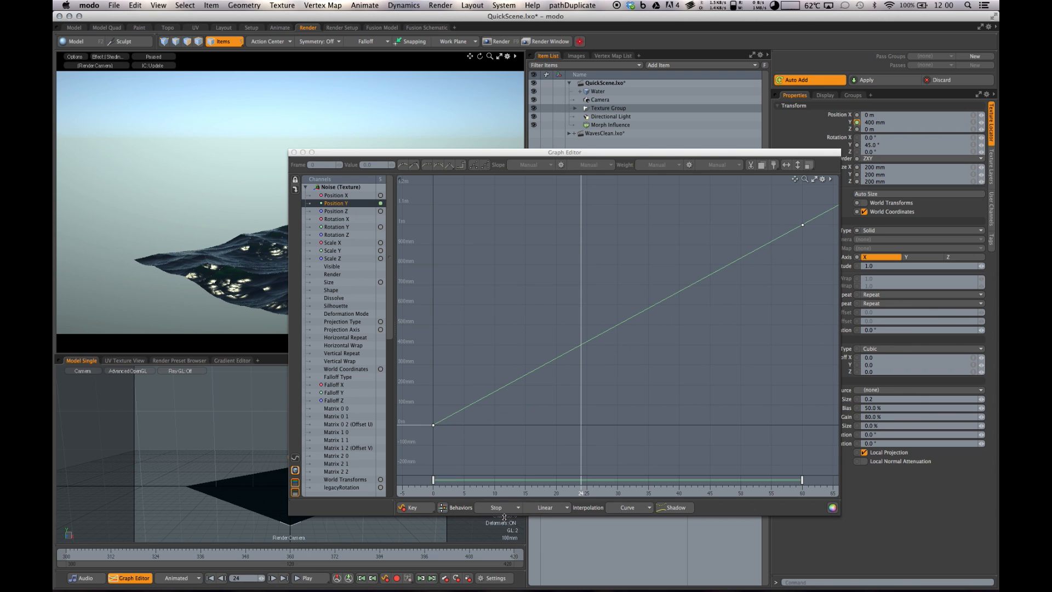
pyautogui.click(505, 511)
pyautogui.click(510, 514)
pyautogui.click(294, 152)
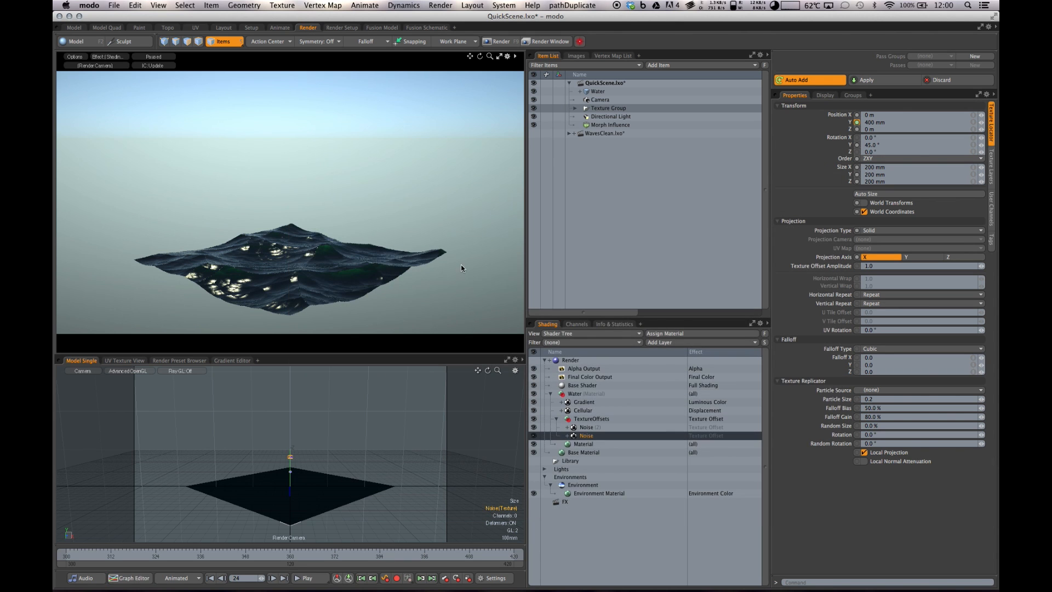
# Examine the Noise (2) texture's layer opacity and its texture locator's size settings
pyautogui.click(587, 426)
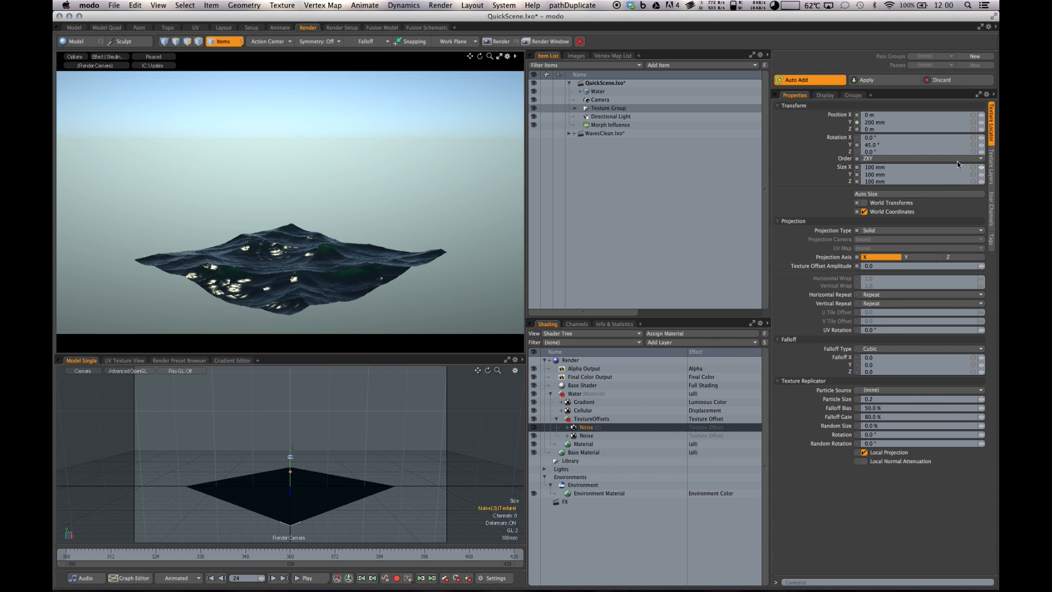
pyautogui.click(992, 165)
pyautogui.click(891, 142)
pyautogui.moveTo(890, 142); pyautogui.dragTo(855, 141)
pyautogui.click(885, 142)
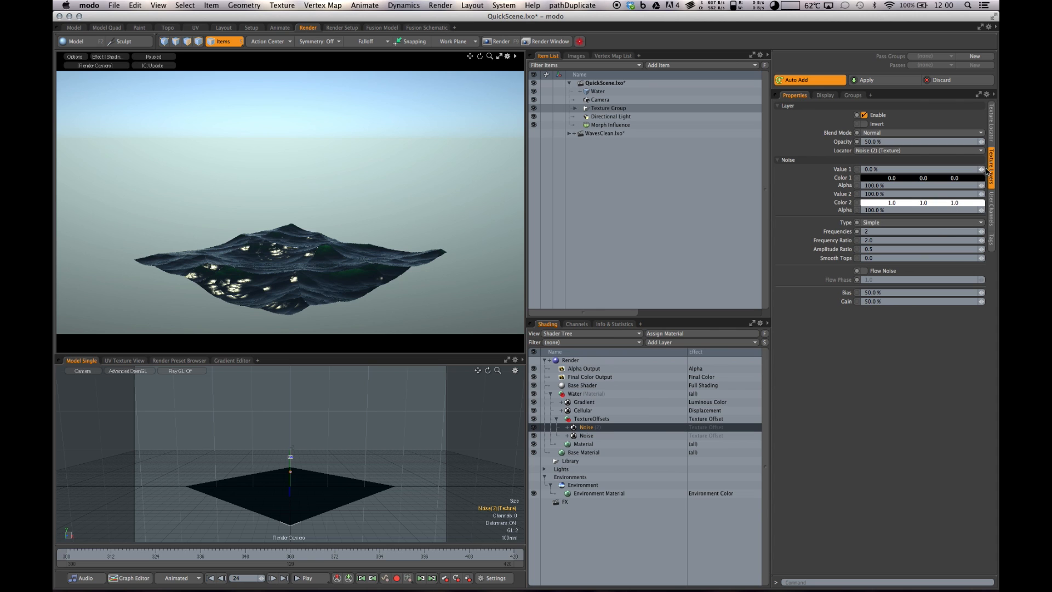
pyautogui.click(991, 132)
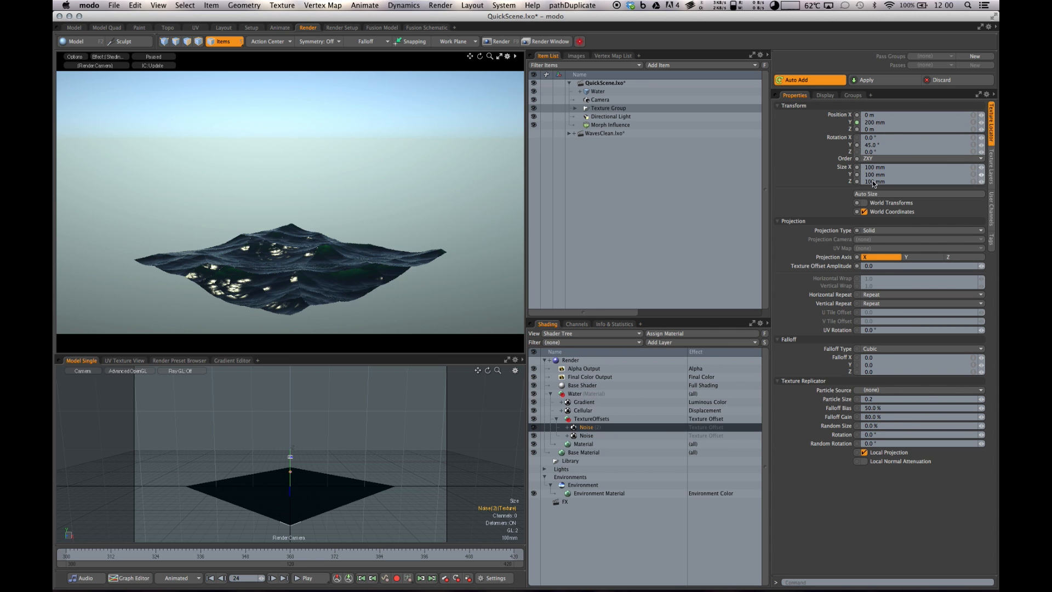
# Compare the locator settings of both Noise textures and inspect Noise (2)'s Position Y curve in the Graph Editor
pyautogui.click(585, 436)
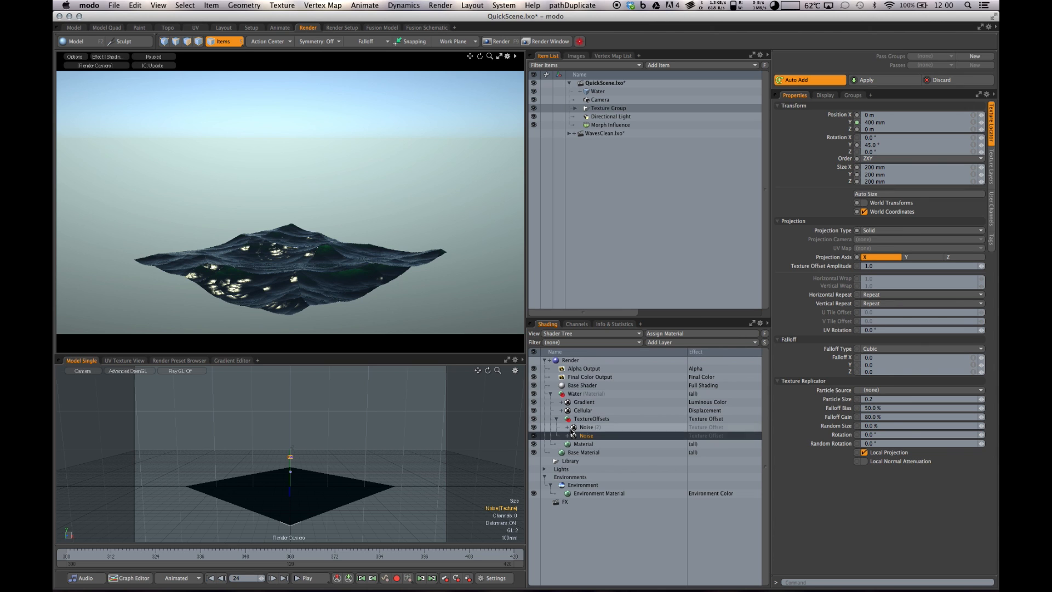
pyautogui.click(715, 426)
pyautogui.click(839, 124)
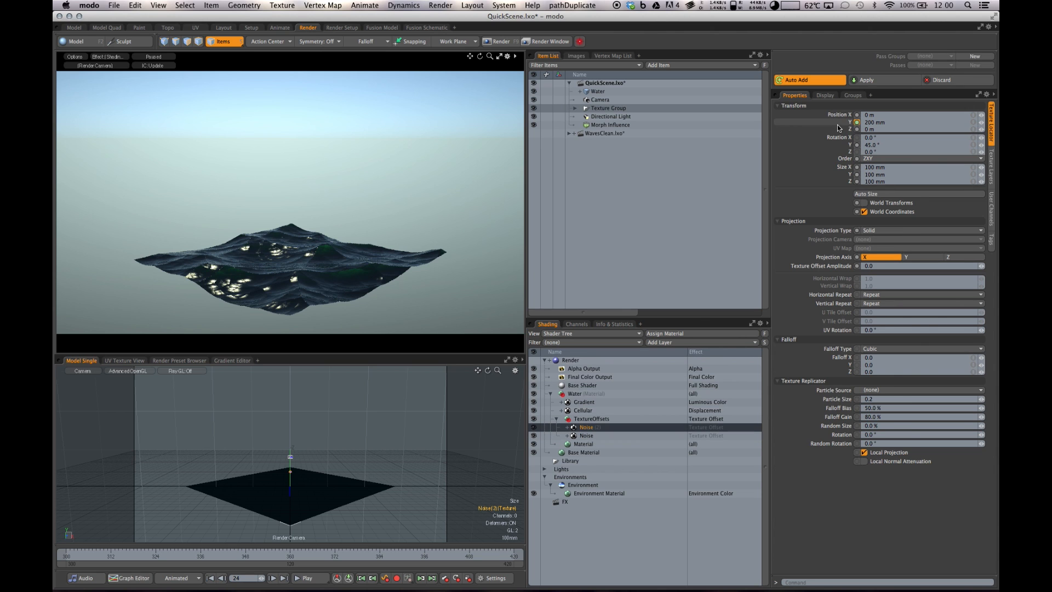
pyautogui.click(120, 580)
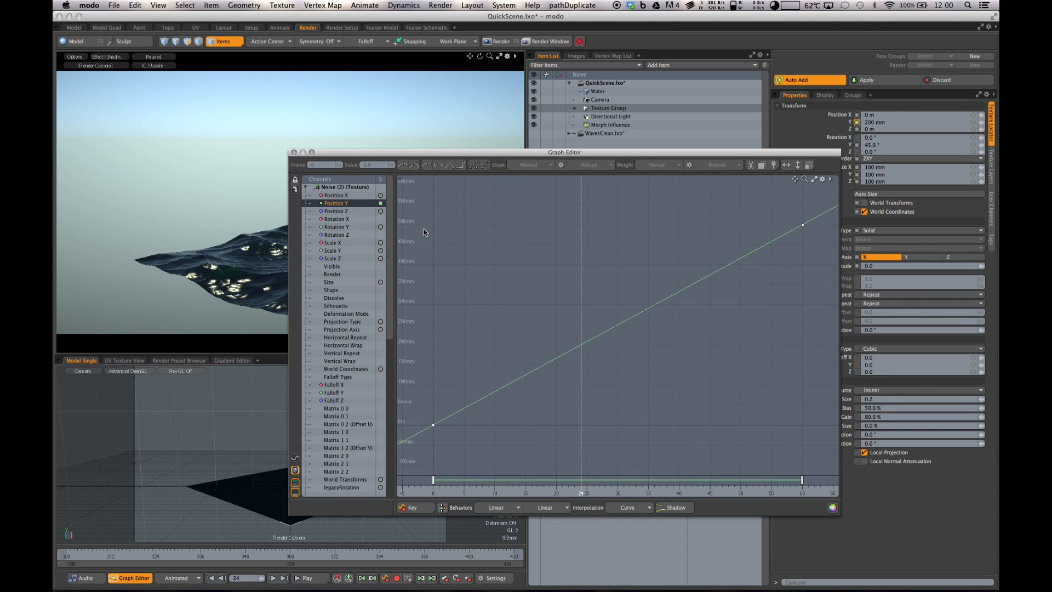
pyautogui.click(293, 153)
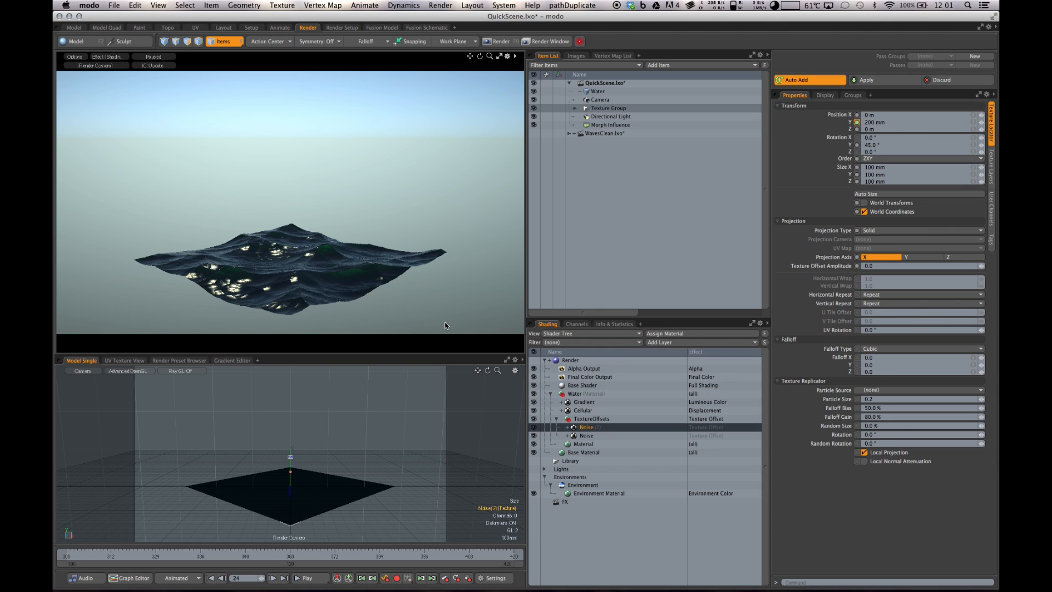
# Collapse the TextureOffsets group and examine the Cellular displacement texture's layer and locator settings
pyautogui.click(555, 419)
pyautogui.click(590, 420)
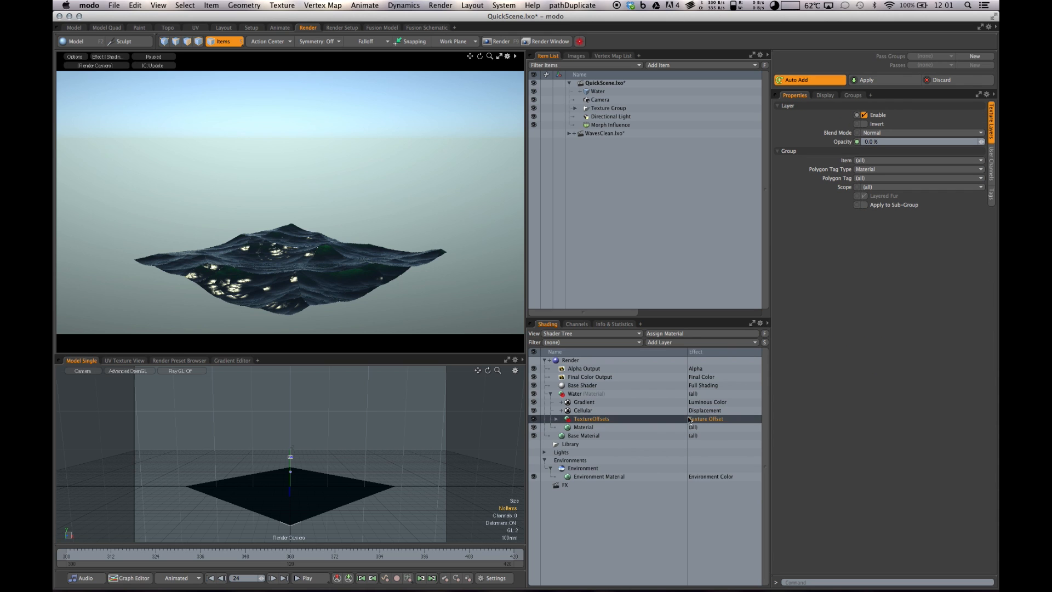
pyautogui.click(584, 412)
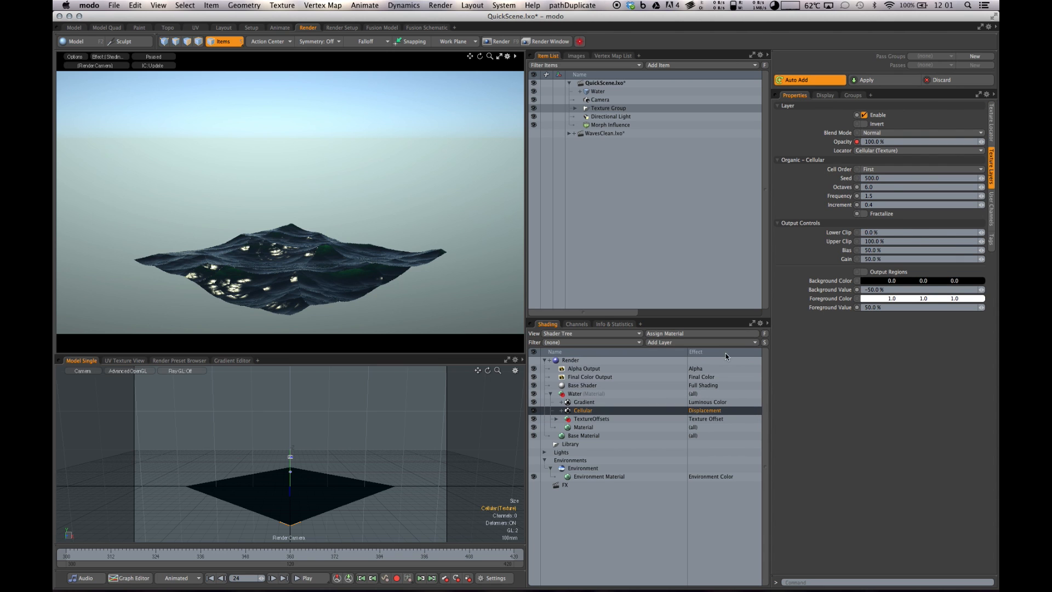
pyautogui.click(991, 123)
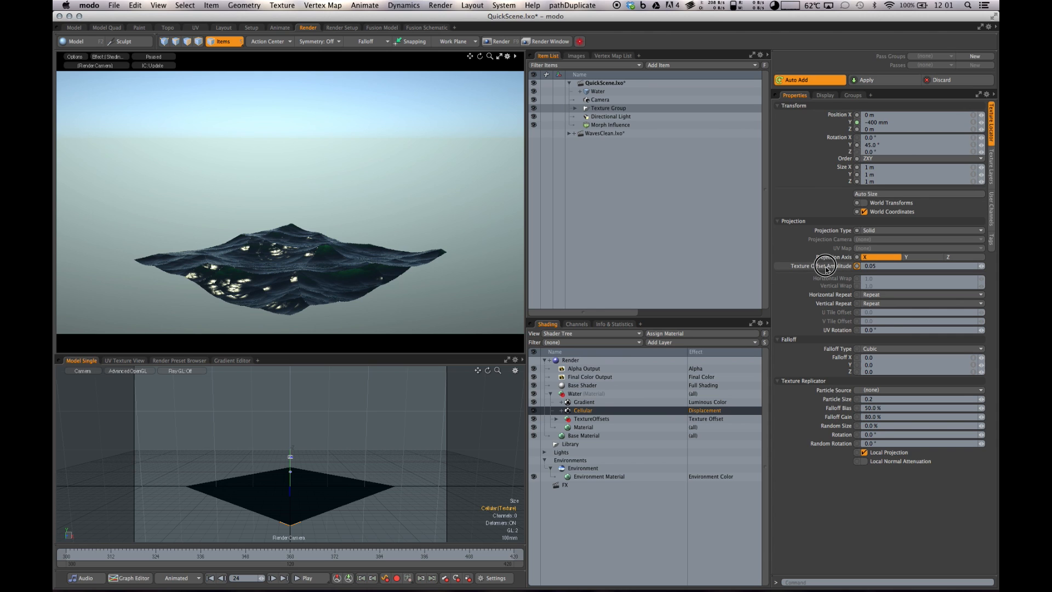
# Try a Texture Offset Amplitude of 1.0 on the Cellular texture's locator
pyautogui.click(883, 266)
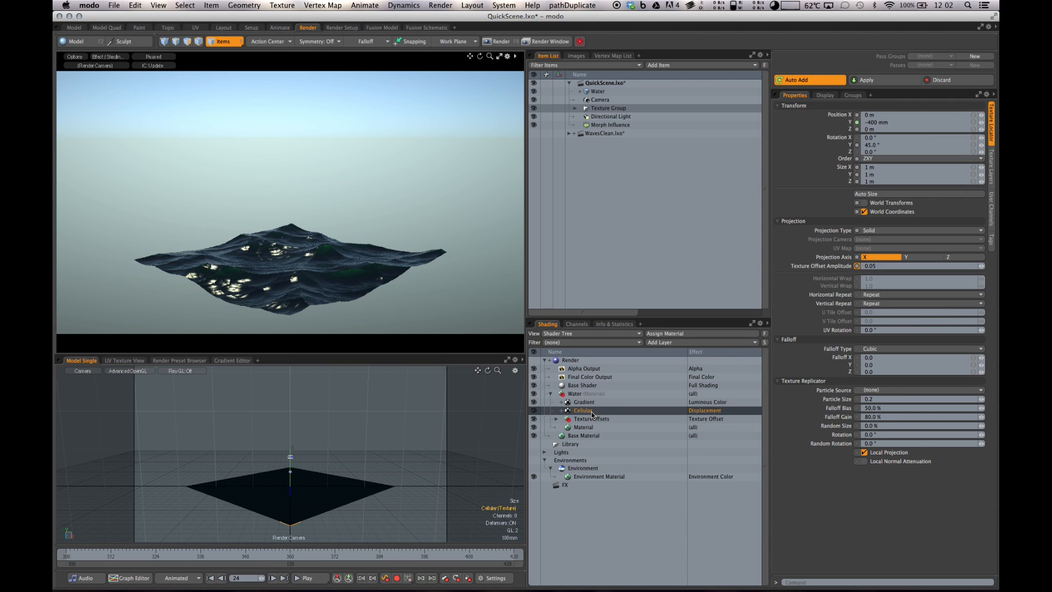
pyautogui.click(885, 267)
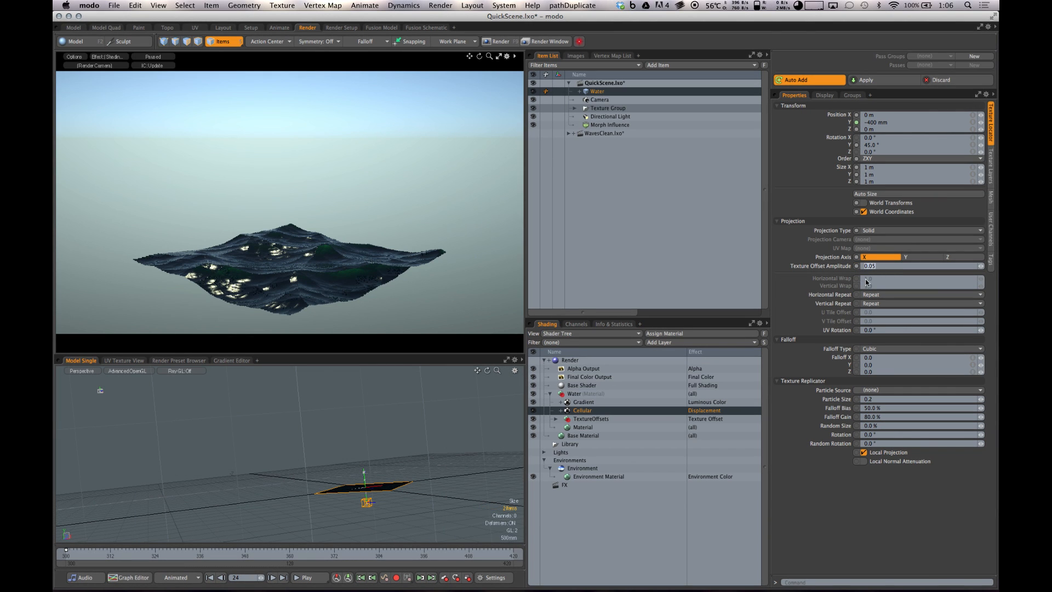
pyautogui.write('1.0')
pyautogui.press('Return')
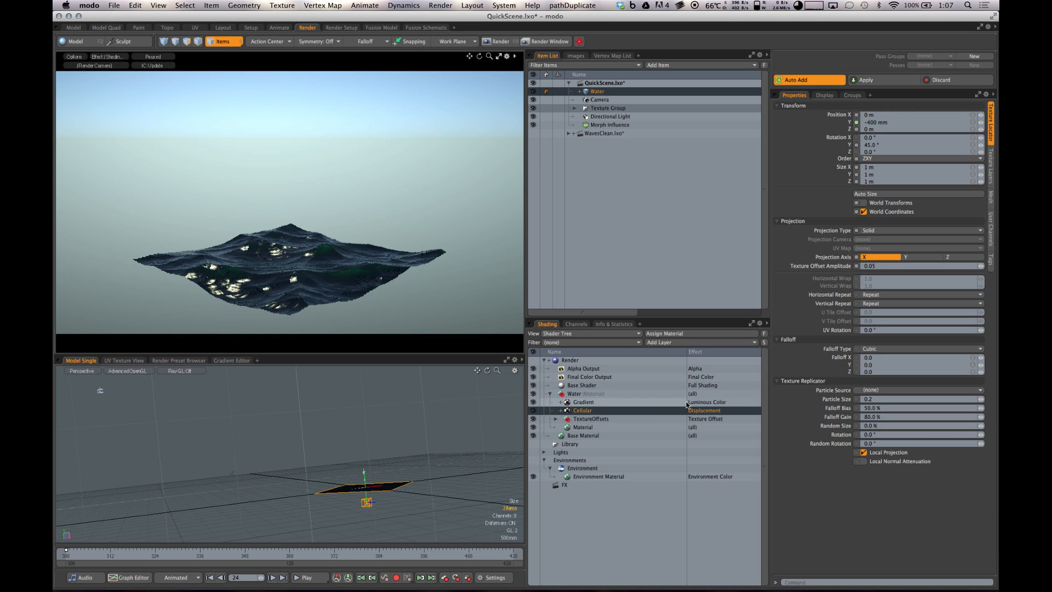
# Examine the Cellular texture's output values and inspect its locator's Position Y curve in the Graph Editor
pyautogui.click(991, 167)
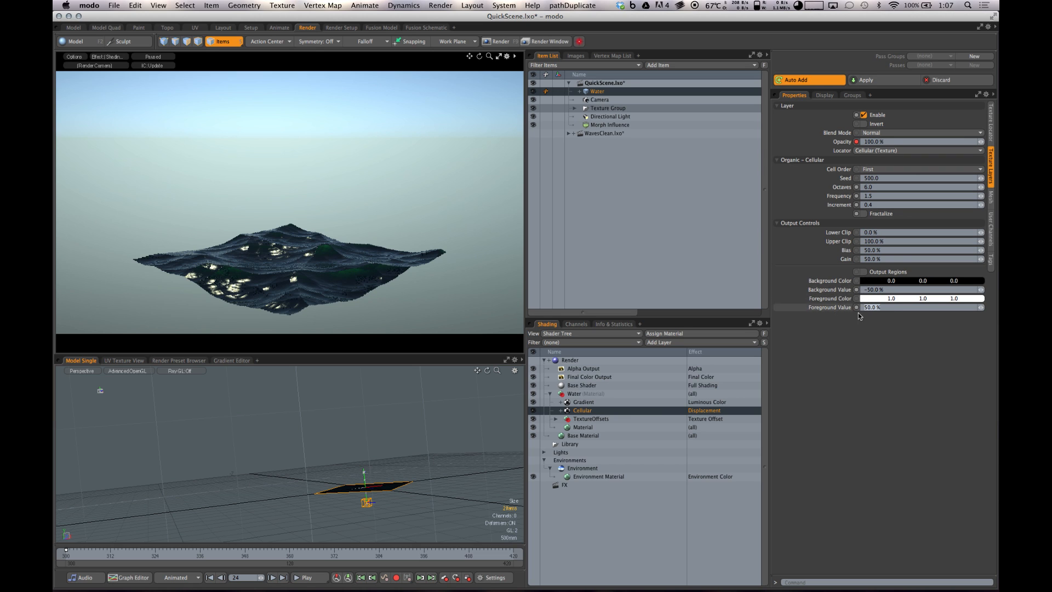
pyautogui.click(990, 125)
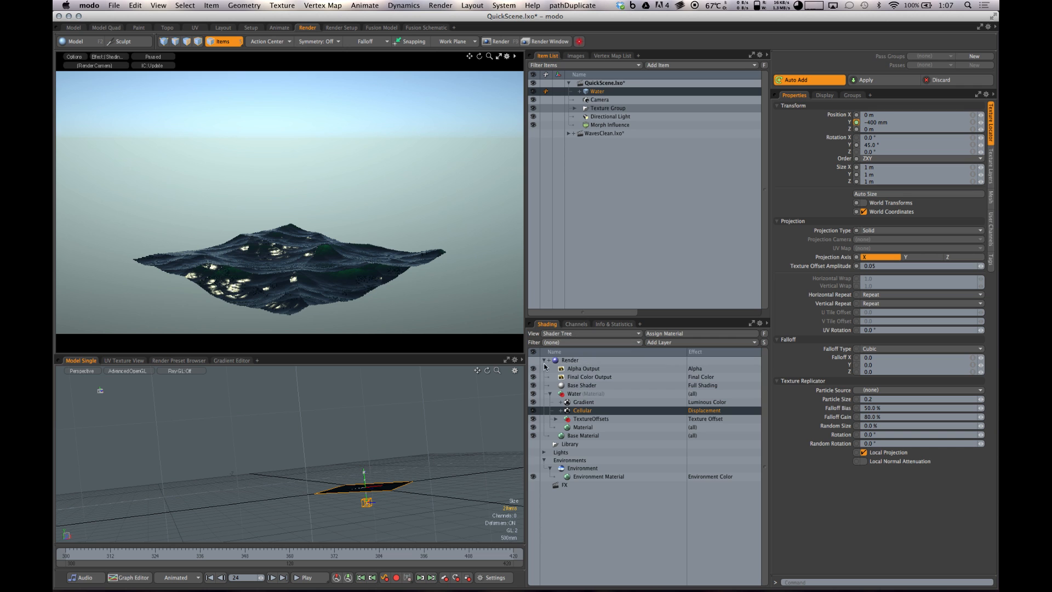
pyautogui.click(130, 578)
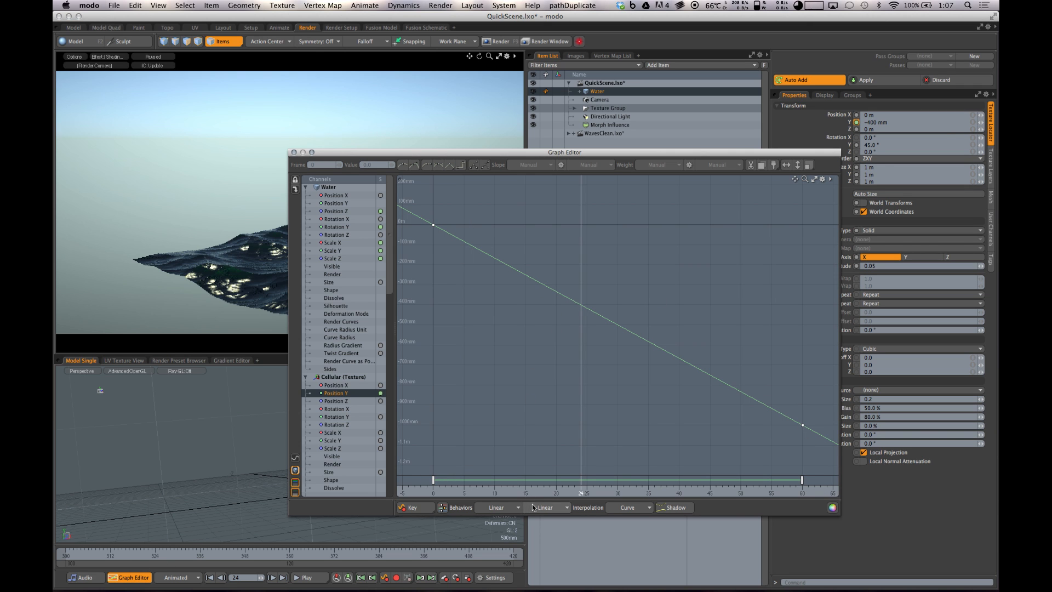
pyautogui.click(293, 152)
pyautogui.click(991, 179)
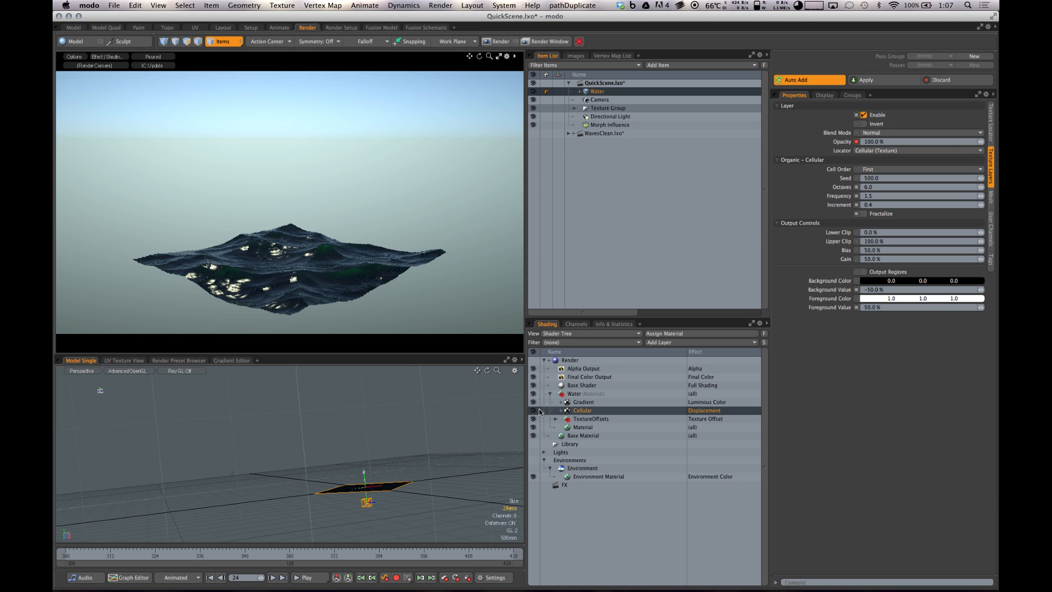
# Examine the Gradient luminous color layer's input parameter and color gradient, plus its texture locator's position
pyautogui.click(584, 402)
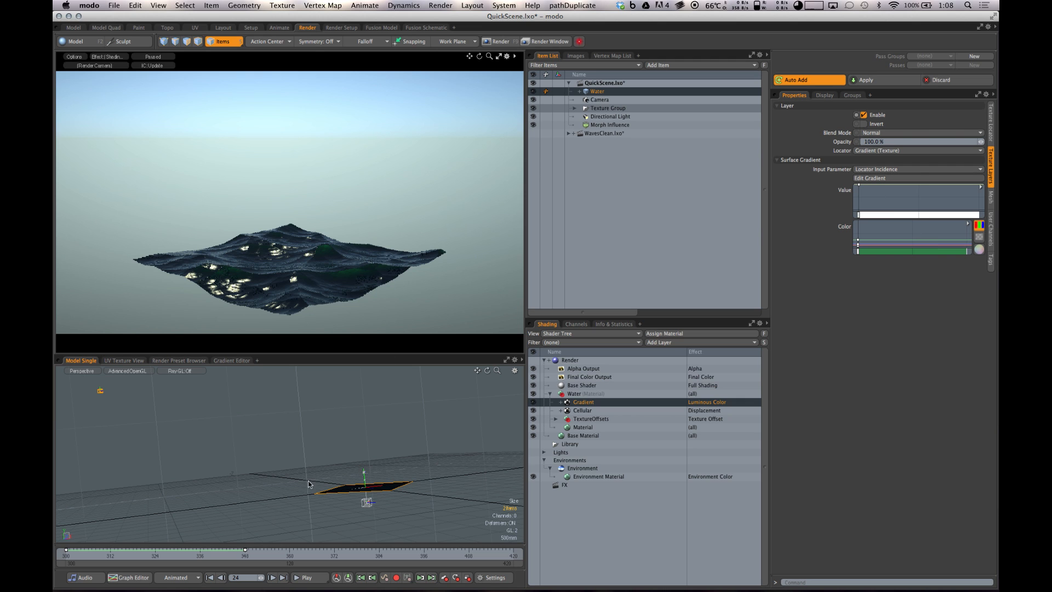
pyautogui.click(101, 392)
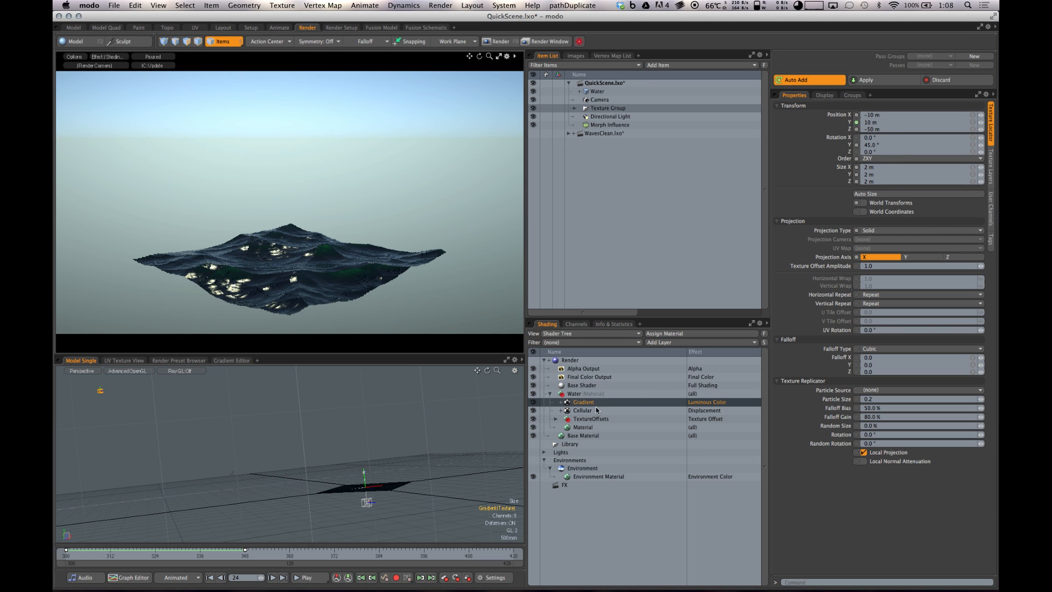
# Open the luminous color Gradient in the Gradient Editor and examine its color curves with all keys fitted in the graph
pyautogui.click(991, 170)
pyautogui.click(968, 224)
pyautogui.click(970, 229)
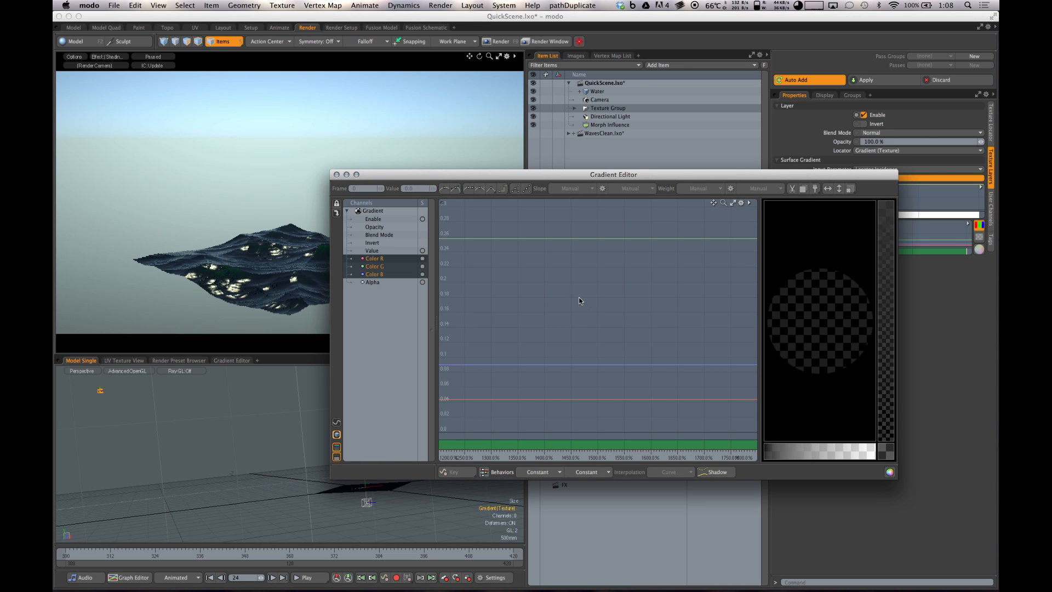
pyautogui.moveTo(762, 175); pyautogui.dragTo(660, 177)
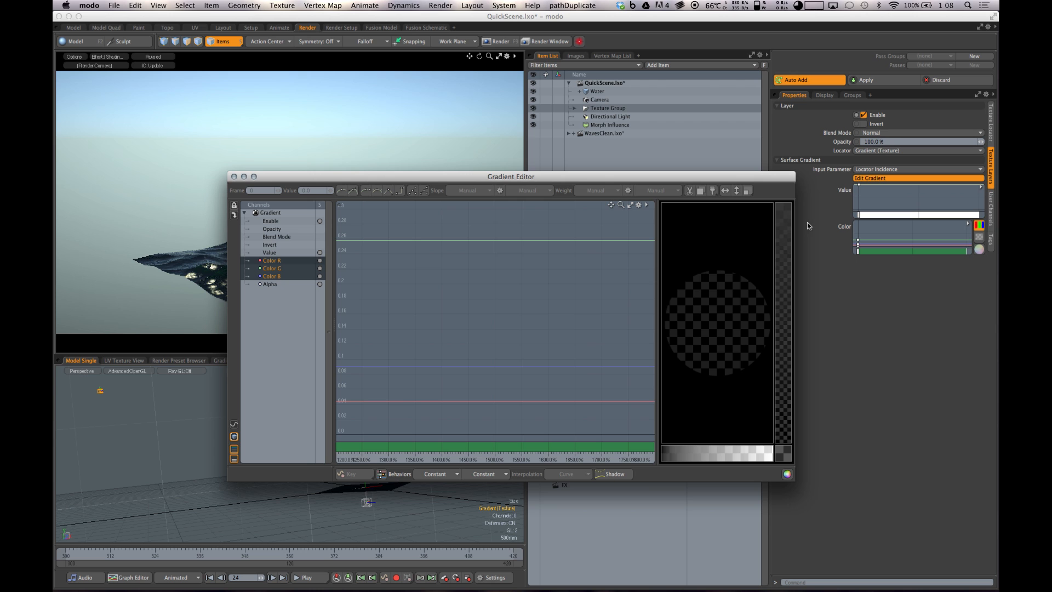
pyautogui.click(858, 252)
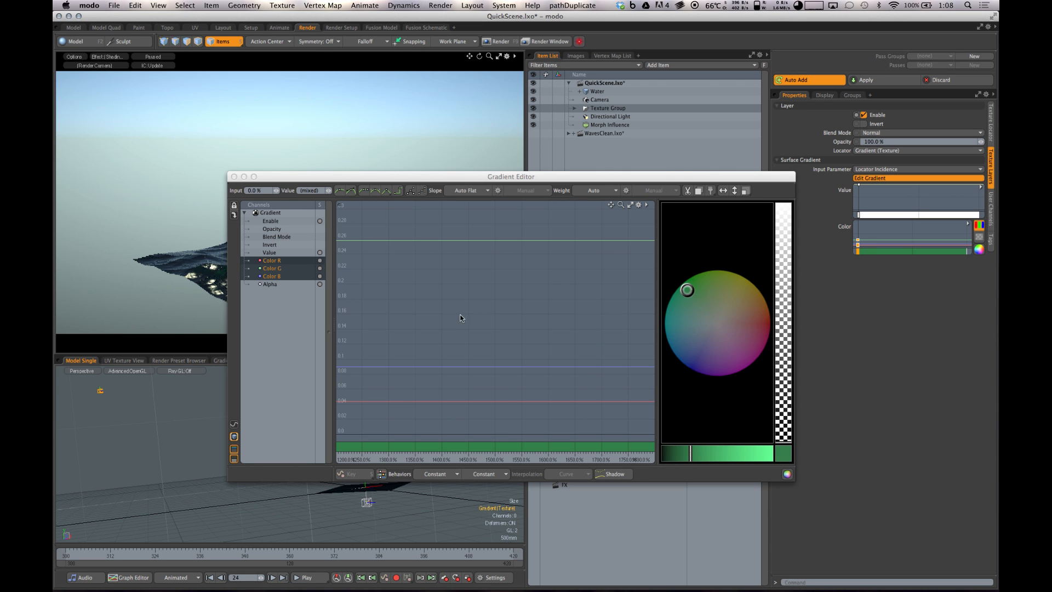
pyautogui.click(418, 299)
pyautogui.press('a')
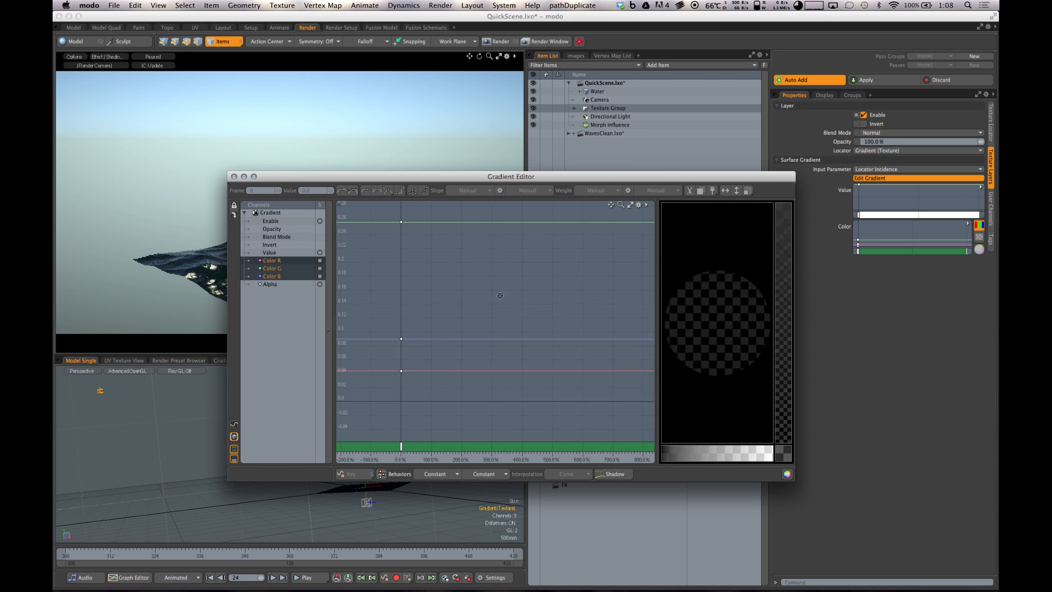
# Compare the gradient's Alpha curve with its Color R curve and view the alpha ramp up close
pyautogui.click(270, 284)
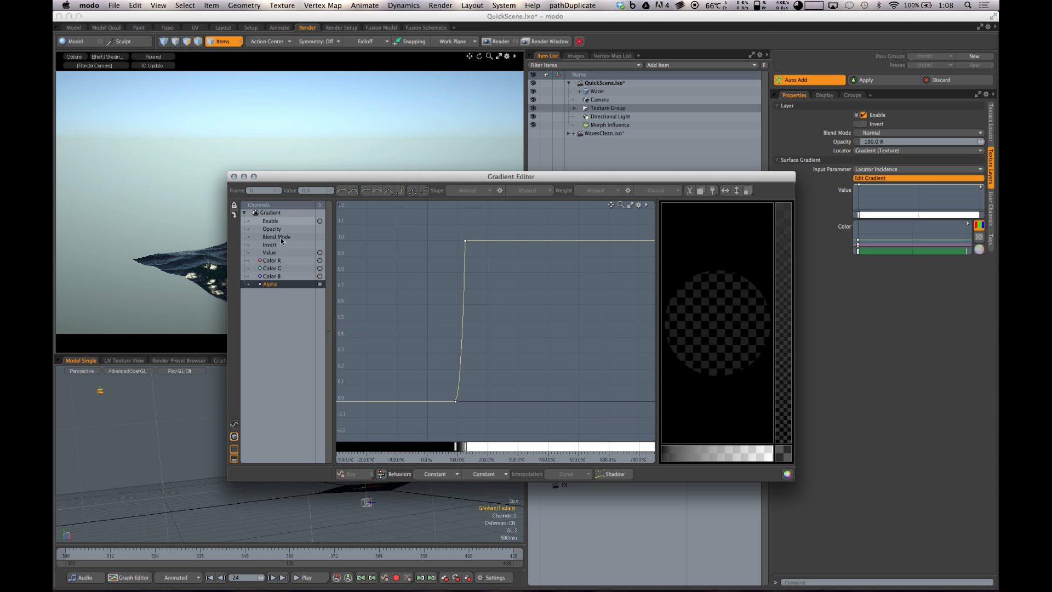
pyautogui.click(271, 260)
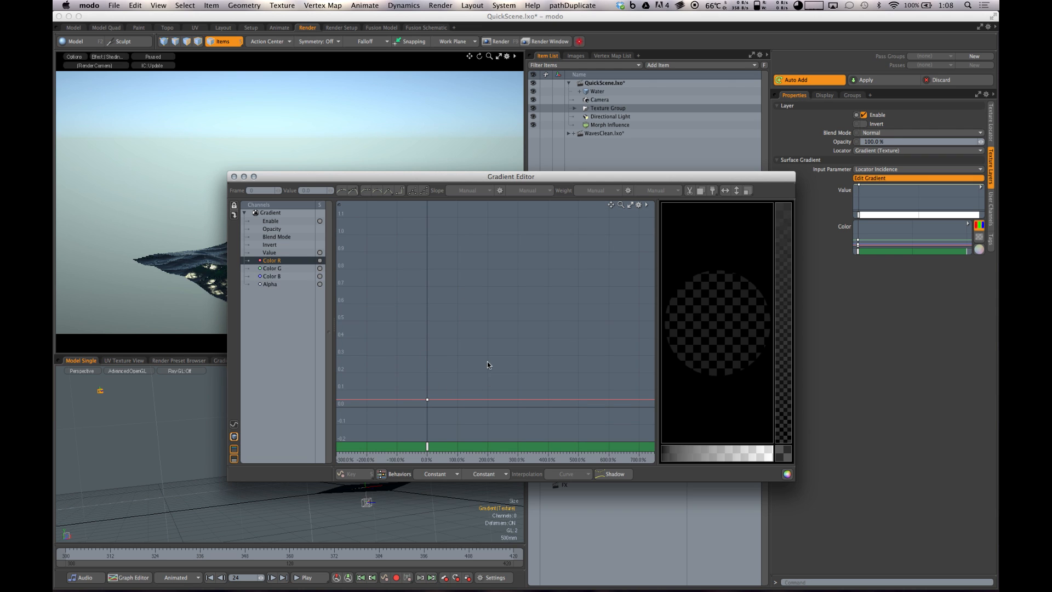
pyautogui.click(274, 284)
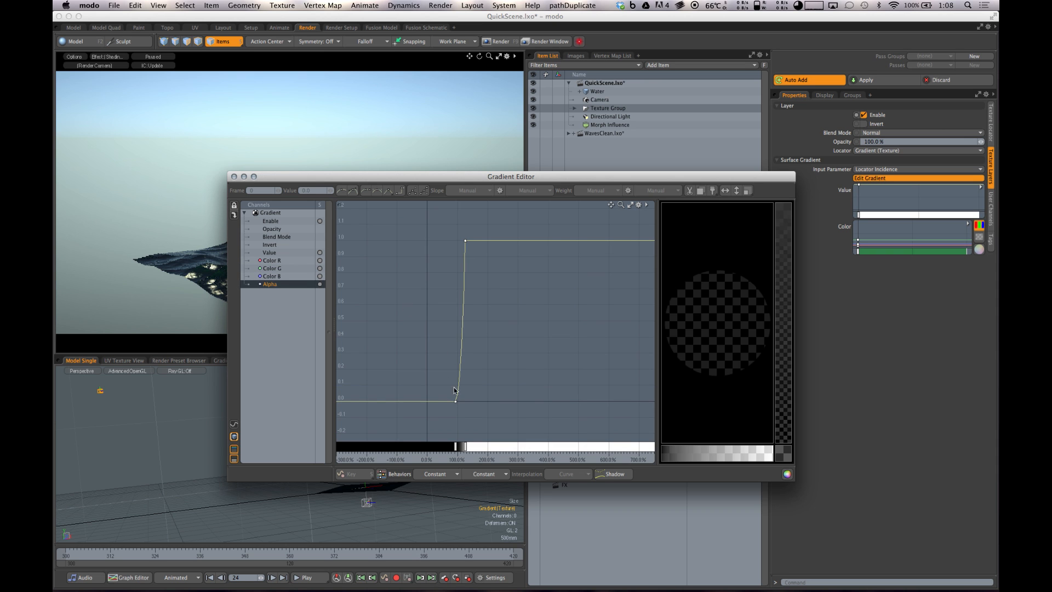
pyautogui.keyDown('alt'); pyautogui.moveTo(472, 380); pyautogui.dragTo(485, 330); pyautogui.keyUp('alt')
pyautogui.keyDown('ctrl'); pyautogui.keyDown('alt'); pyautogui.moveTo(485, 330); pyautogui.dragTo(581, 333); pyautogui.keyUp('alt'); pyautogui.keyUp('ctrl')
pyautogui.keyDown('alt'); pyautogui.moveTo(373, 294); pyautogui.dragTo(414, 300); pyautogui.keyUp('alt')
# Inspect the upper and lower keys of the Alpha curve, close the Gradient Editor and collapse the Water material group
pyautogui.click(547, 287)
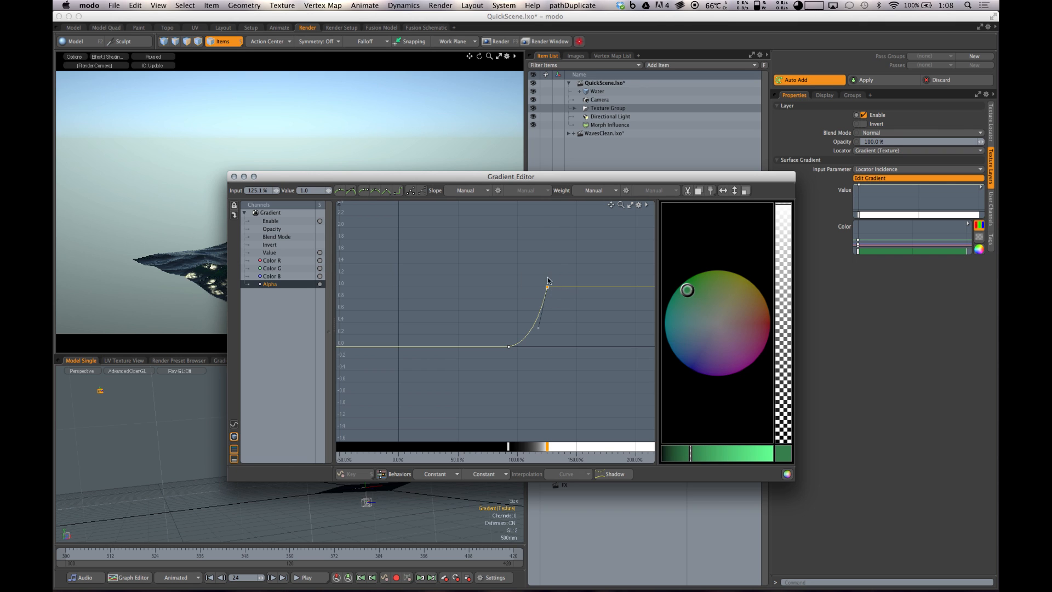
pyautogui.click(548, 280)
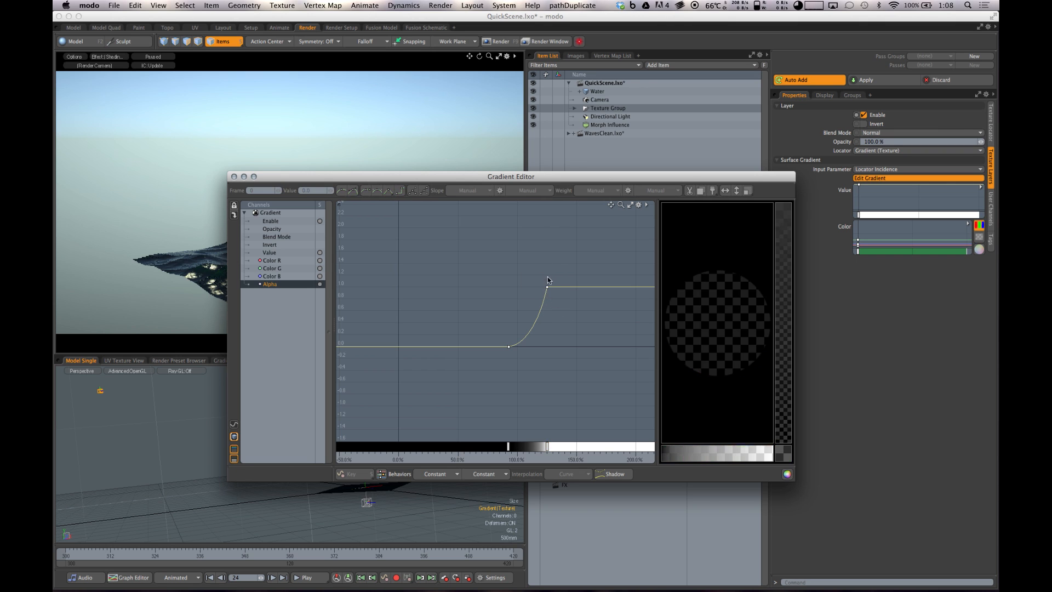
pyautogui.click(548, 287)
pyautogui.click(548, 302)
pyautogui.click(508, 347)
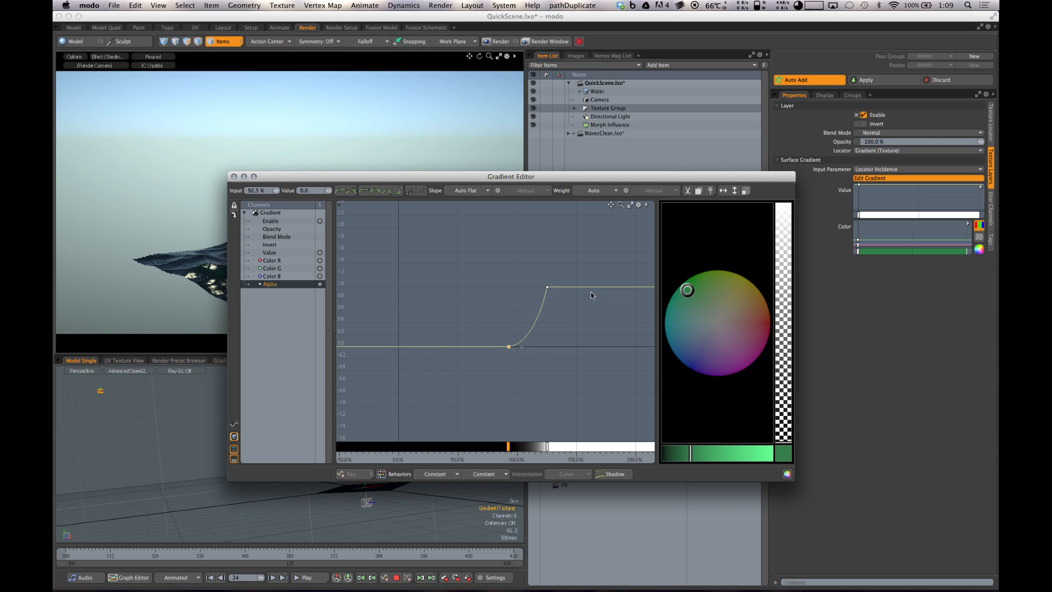
pyautogui.click(234, 176)
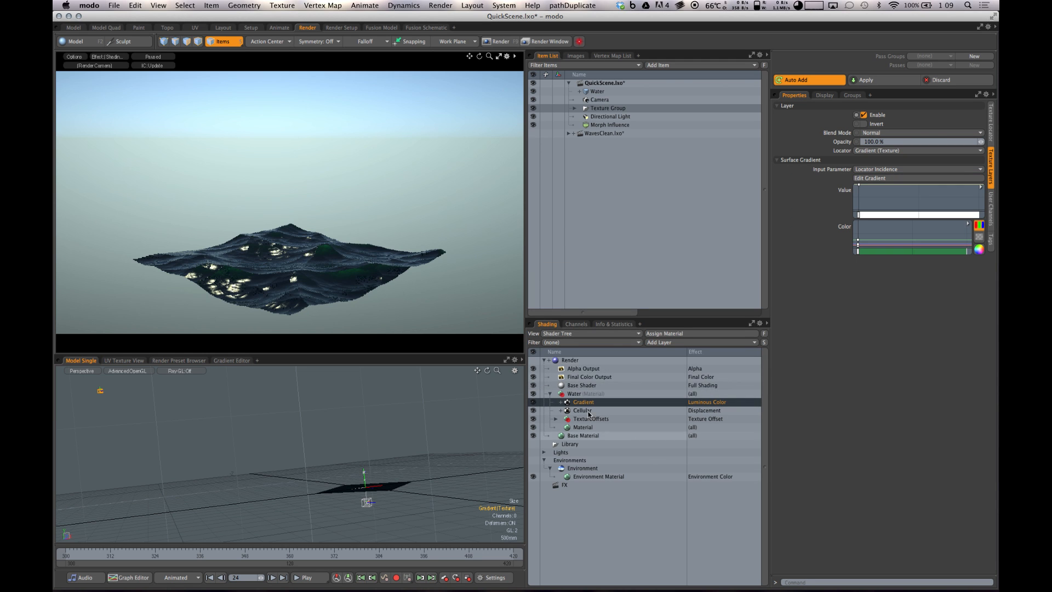
pyautogui.click(550, 393)
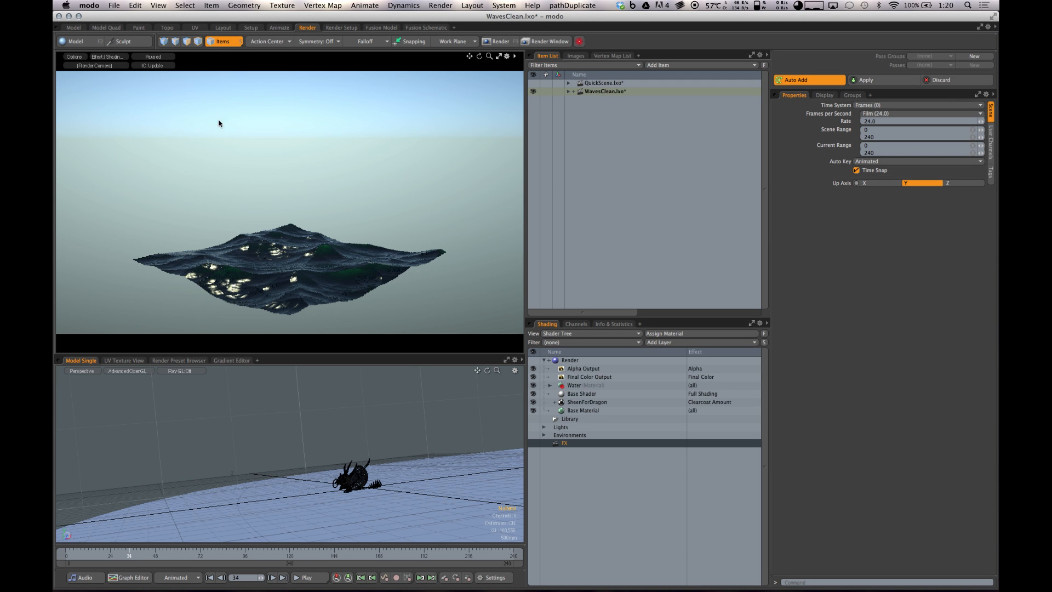
# Resume the preview render for the WavesClean scene, list the scene's items and select the DRAGON group
pyautogui.click(149, 58)
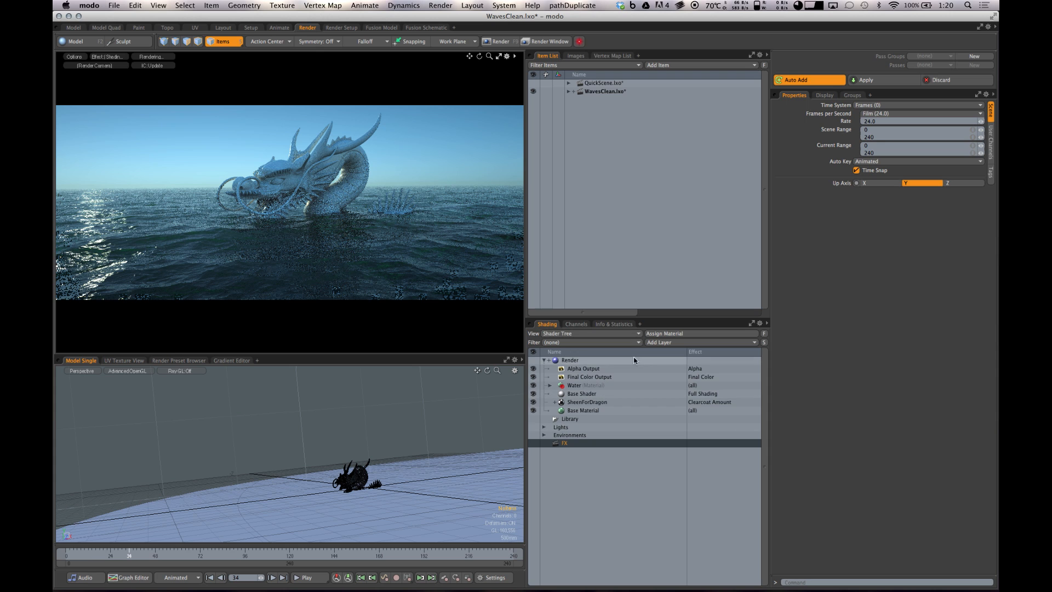
pyautogui.click(568, 91)
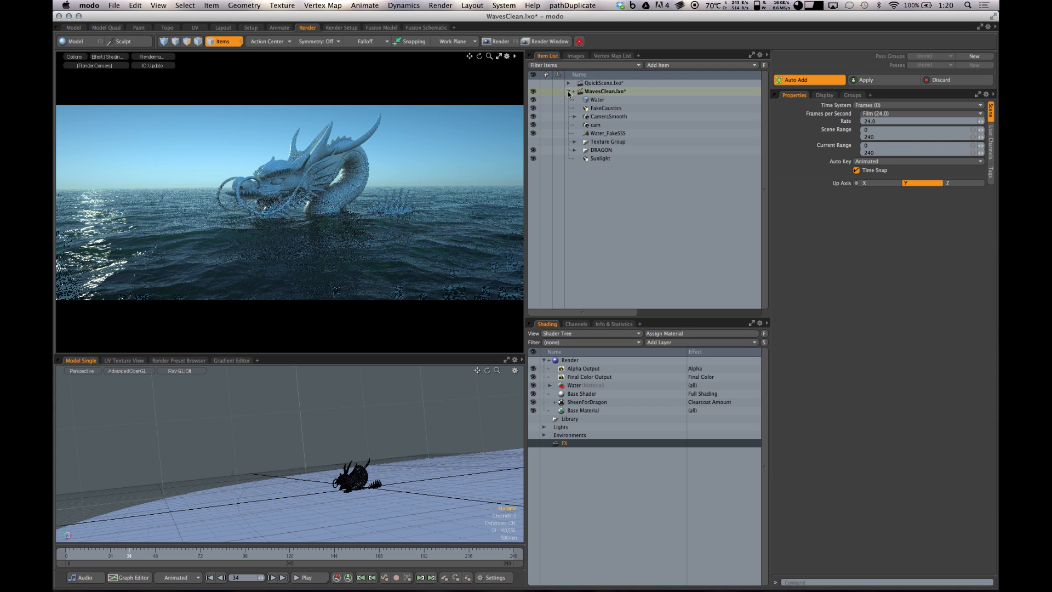
pyautogui.click(601, 149)
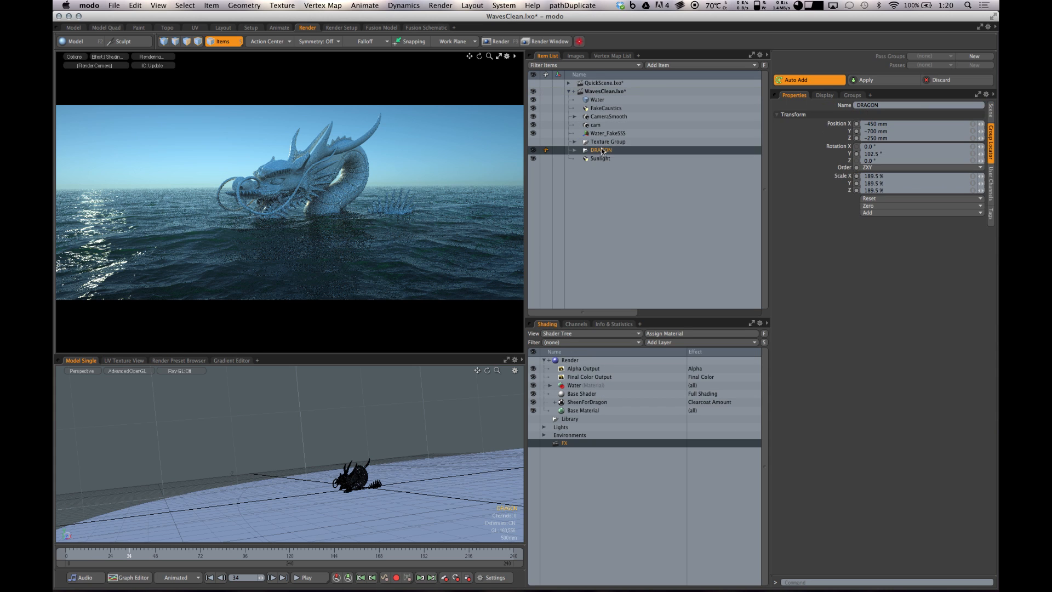
# Examine the FakeCaustics directional light's properties and the texture layers beneath it in the Shader Tree
pyautogui.click(605, 108)
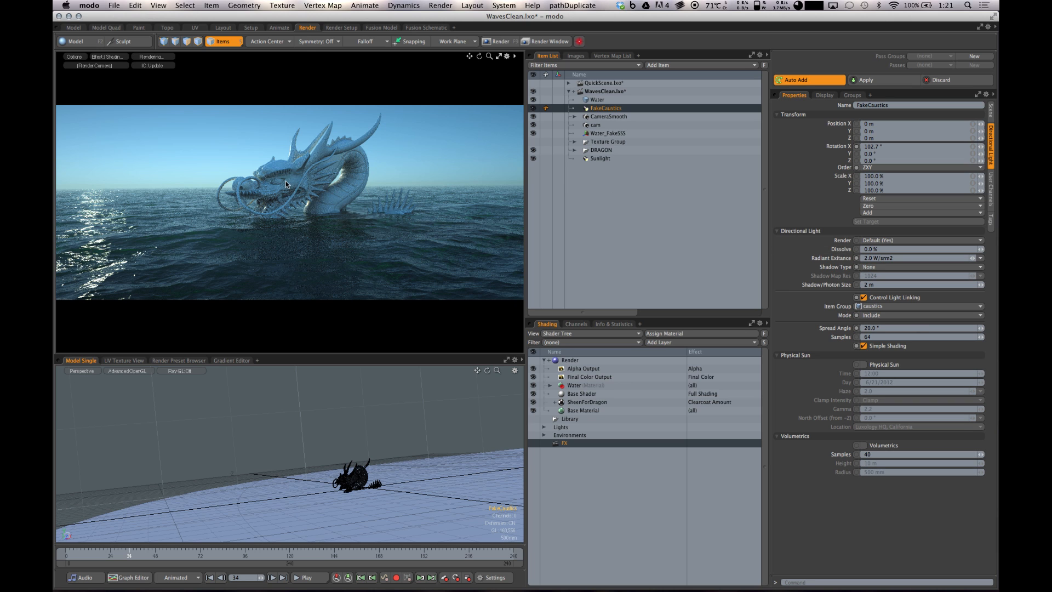
pyautogui.click(545, 426)
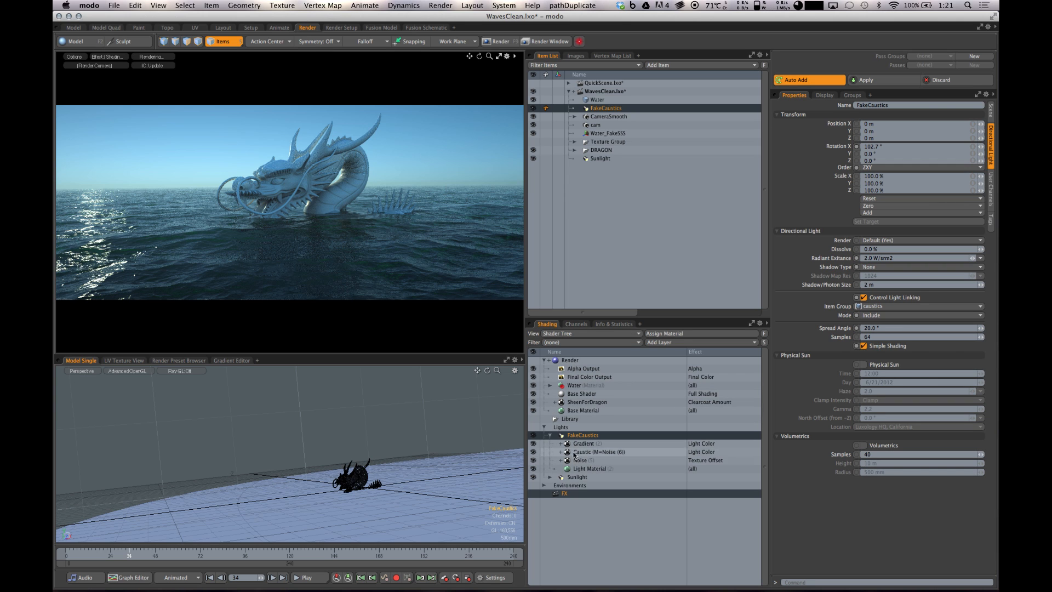
pyautogui.click(550, 436)
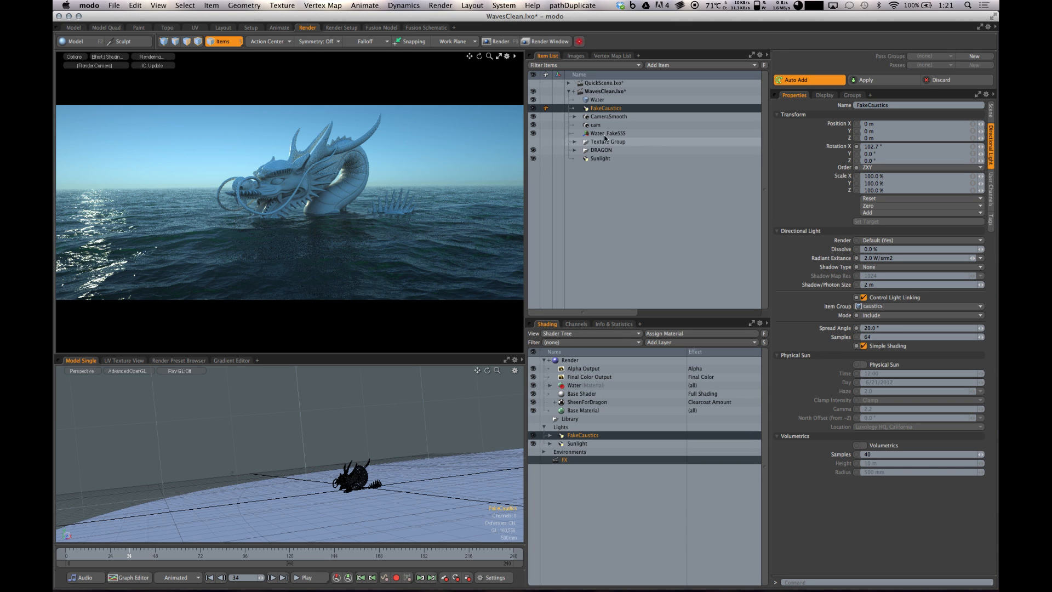
# Examine the settings of the CameraSmooth camera, its CameraShaky child and the cam camera
pyautogui.click(618, 118)
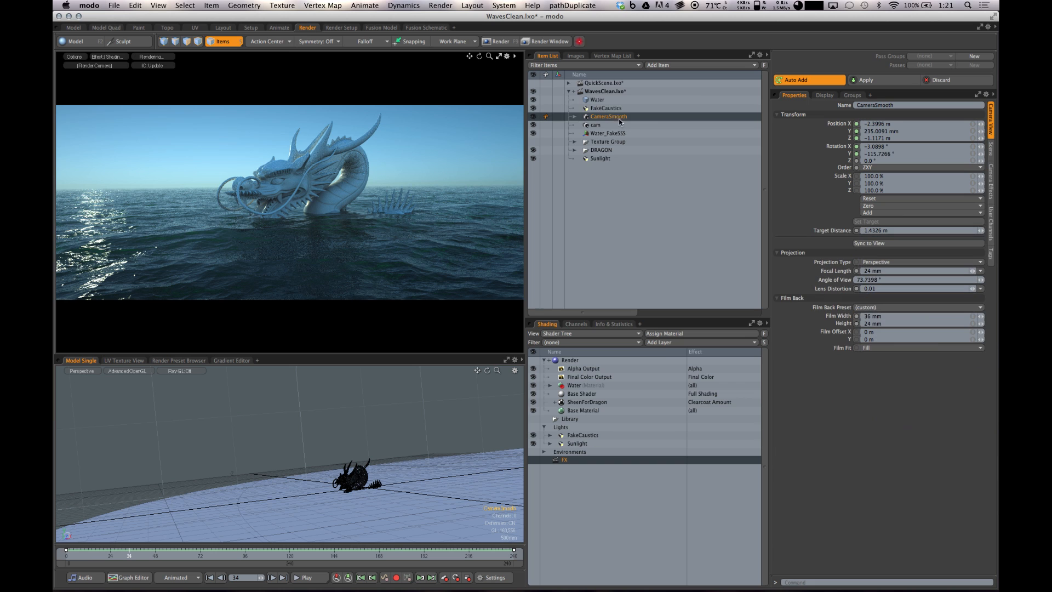
pyautogui.click(575, 117)
pyautogui.click(610, 125)
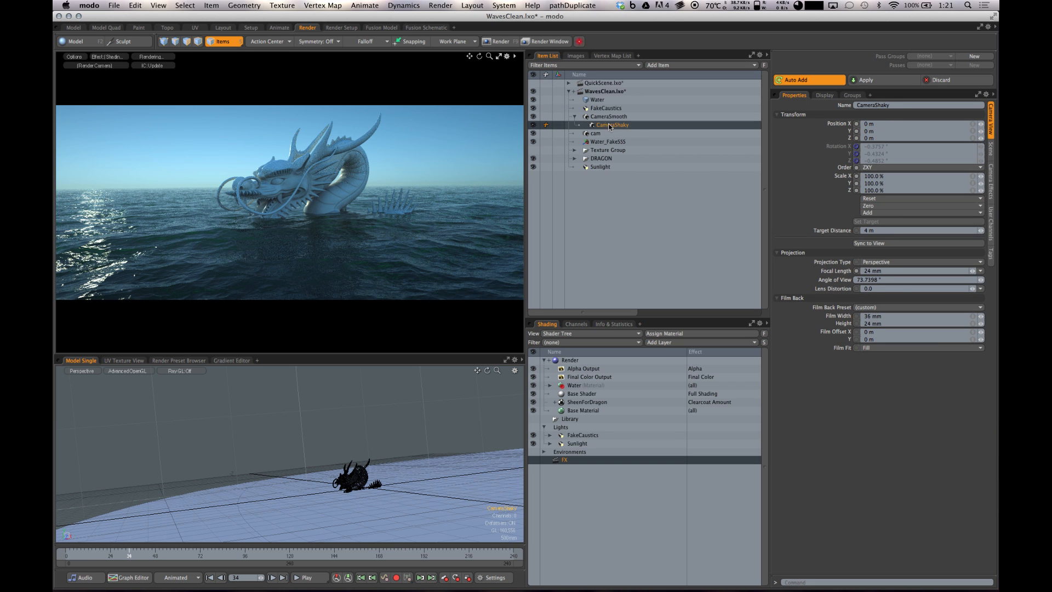
pyautogui.click(572, 117)
pyautogui.click(595, 125)
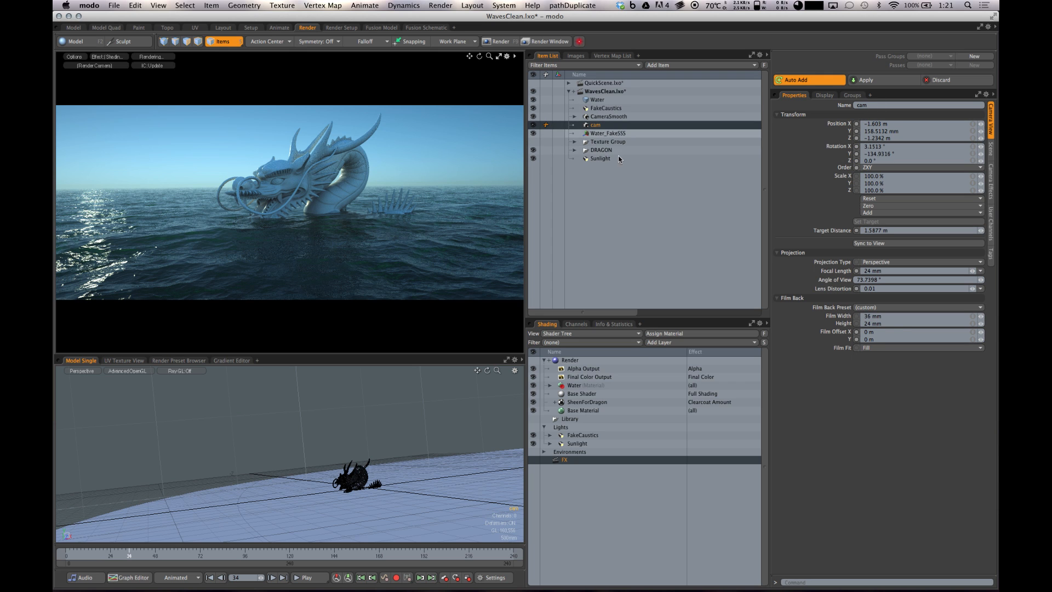
# Examine the Water_FakeSSS locator, the Water group's base material and the luminous color Gradient layer that uses the locator
pyautogui.click(602, 134)
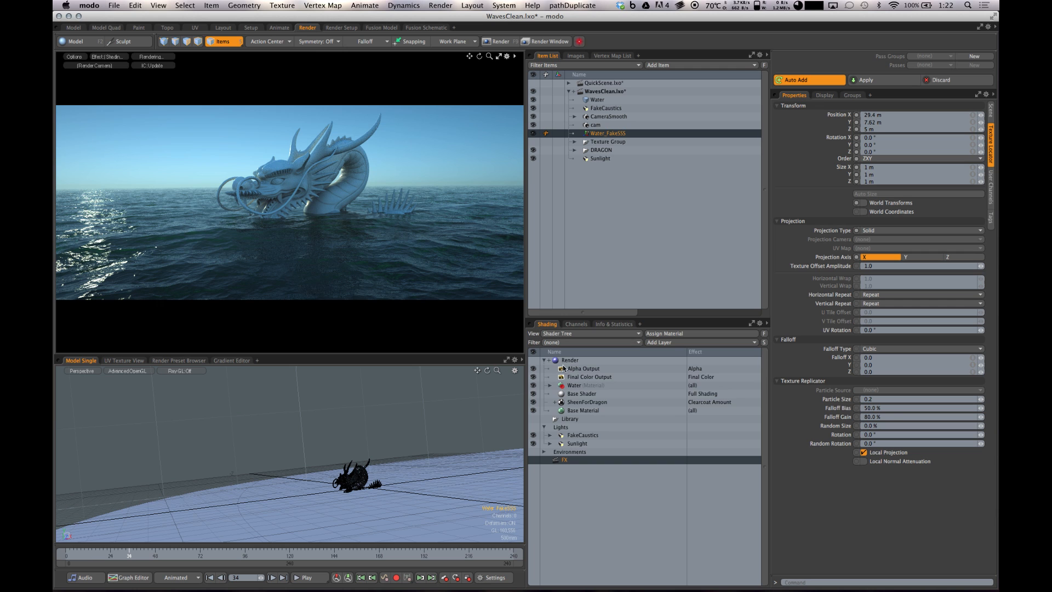
pyautogui.click(550, 385)
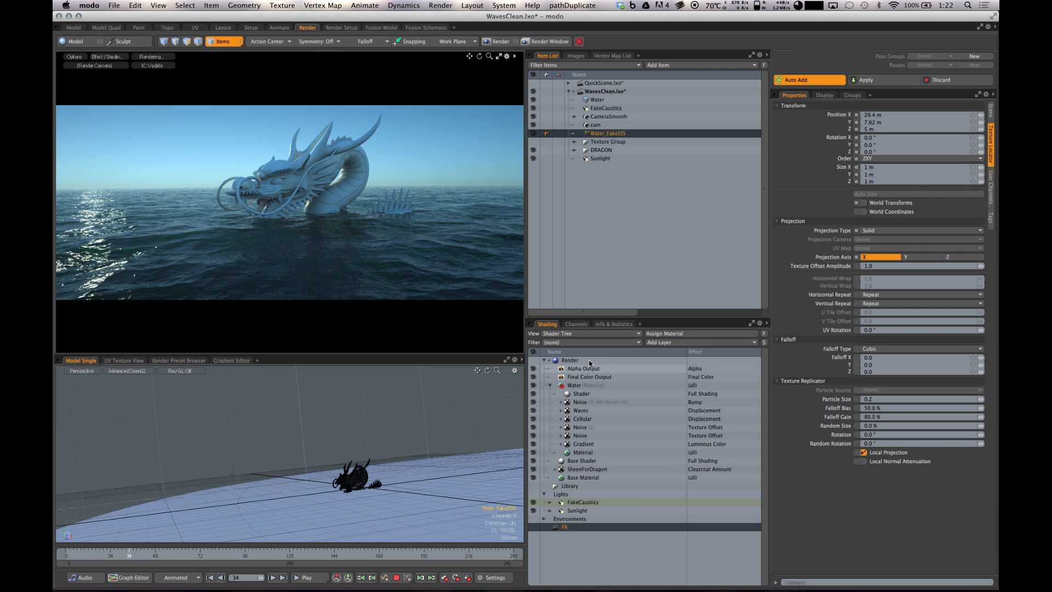
pyautogui.click(584, 386)
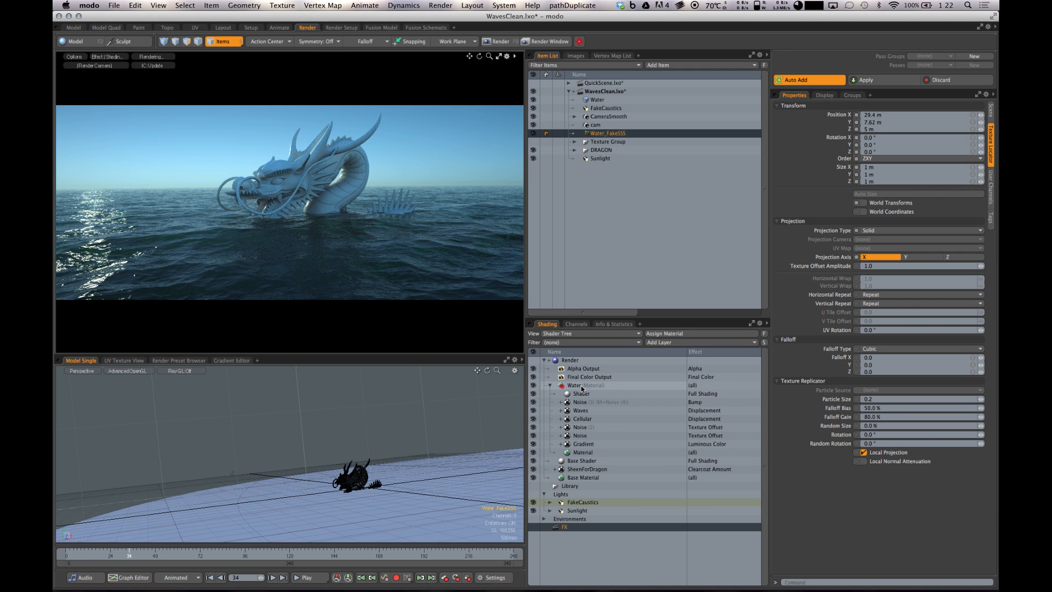
pyautogui.click(581, 452)
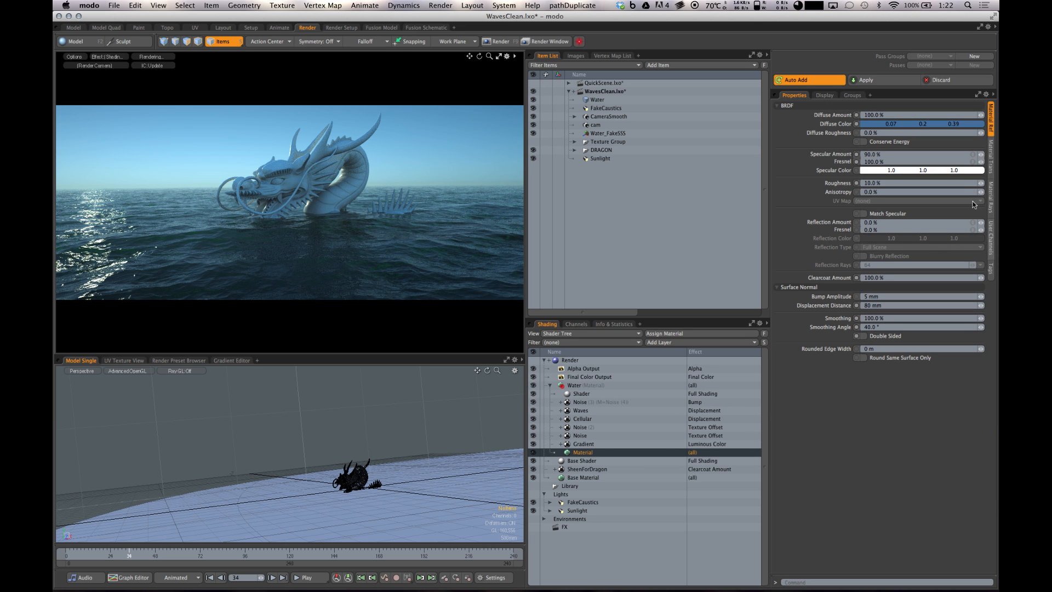
pyautogui.click(597, 446)
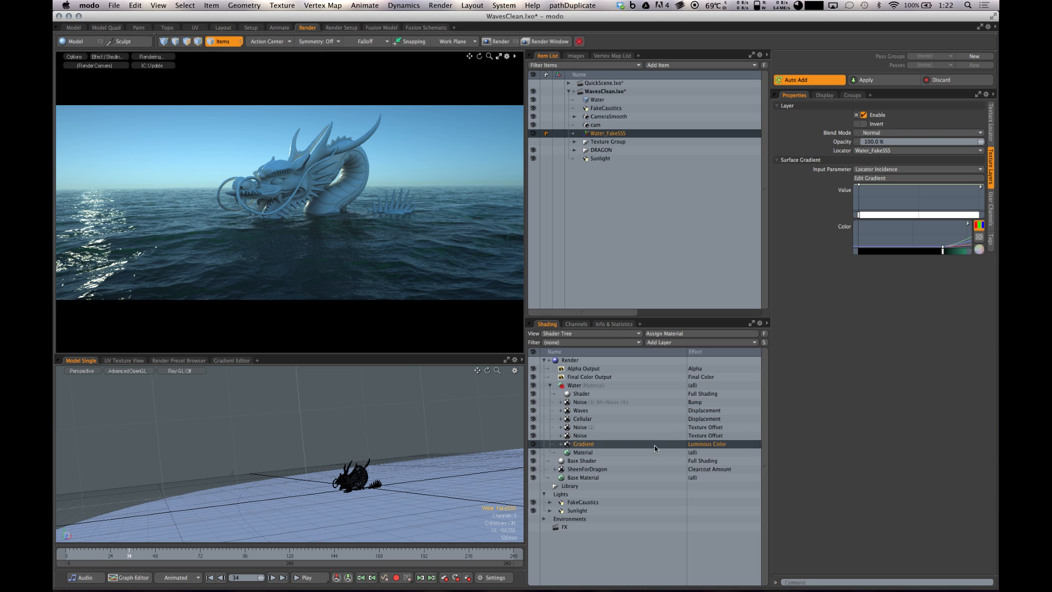
# Examine the layer and locator settings of the first Noise texture offset, plus the layer settings of Noise (2)
pyautogui.click(580, 436)
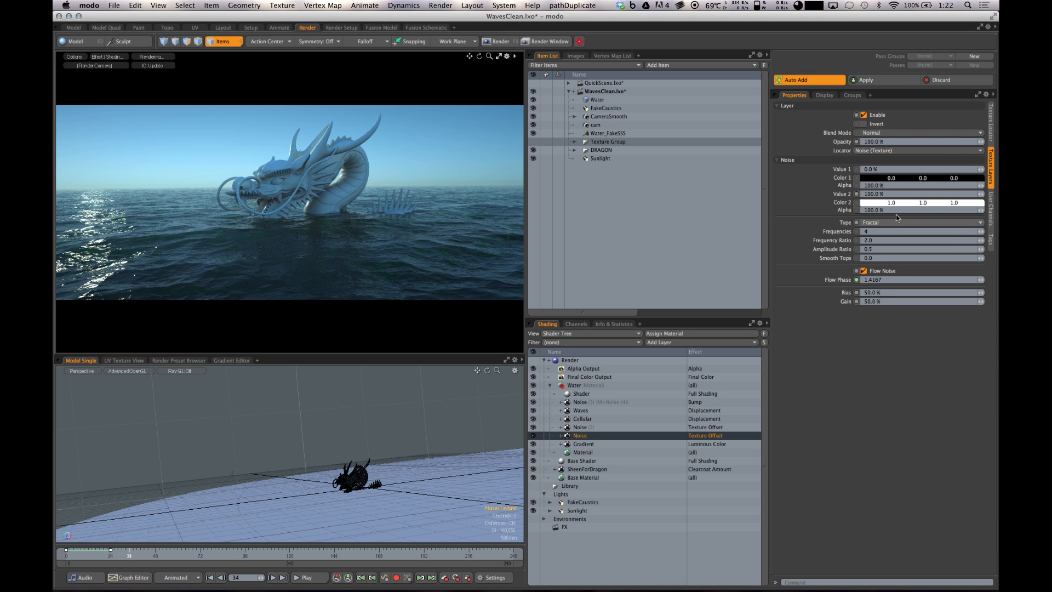
pyautogui.click(988, 137)
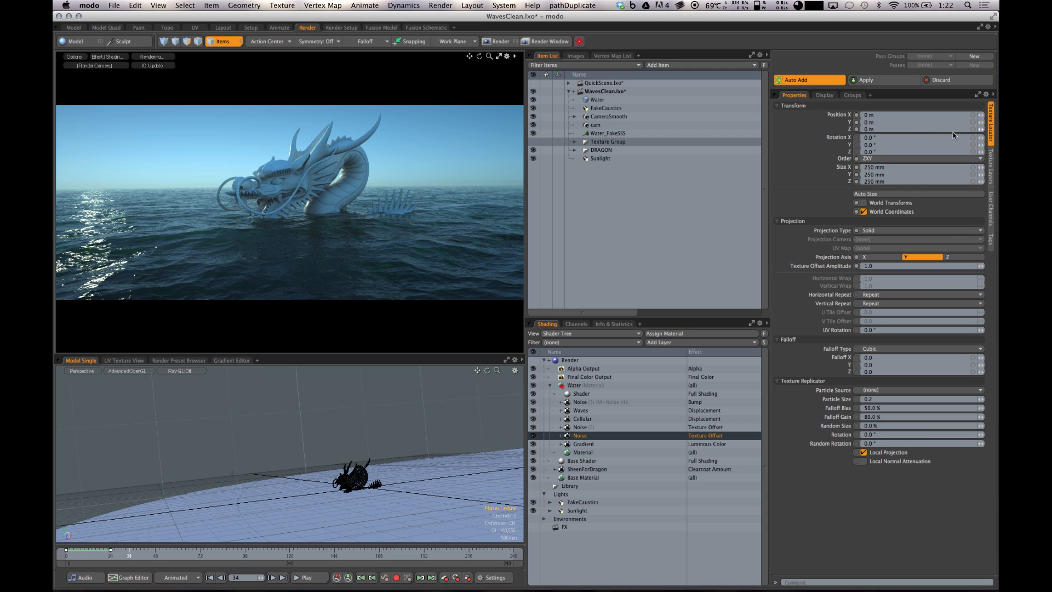
pyautogui.click(991, 173)
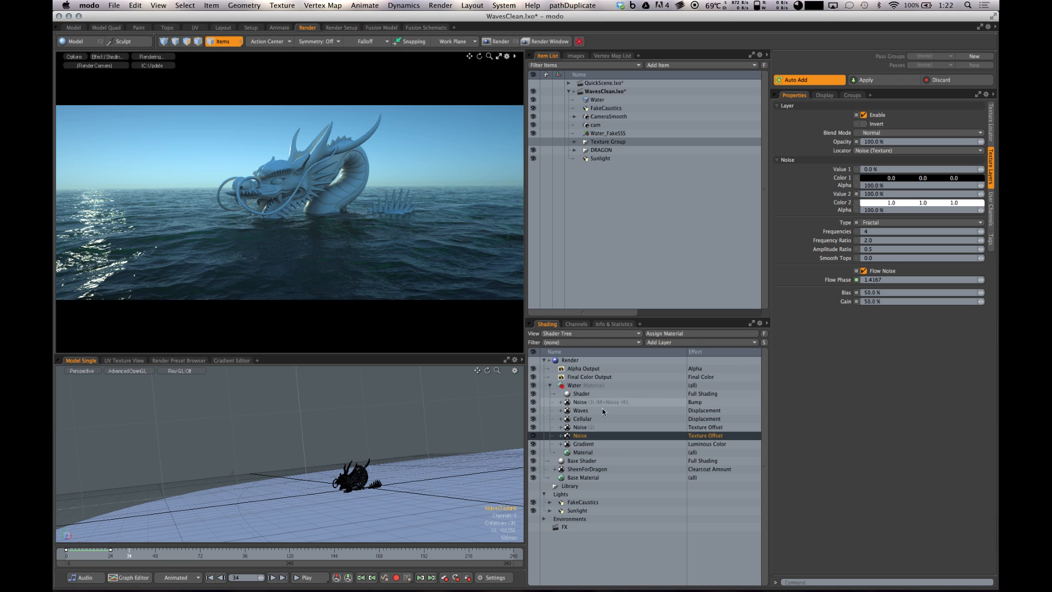
pyautogui.click(584, 427)
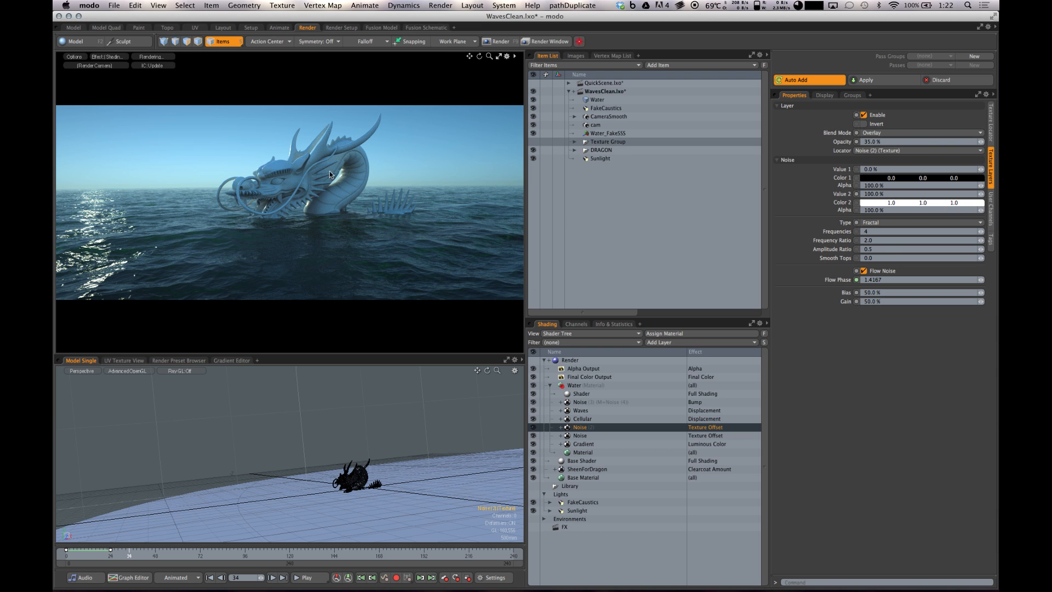
# Preview the Noise (2) and Noise texture offsets in turn with Current Layer Overlay, and return the preview to full shading
pyautogui.click(109, 57)
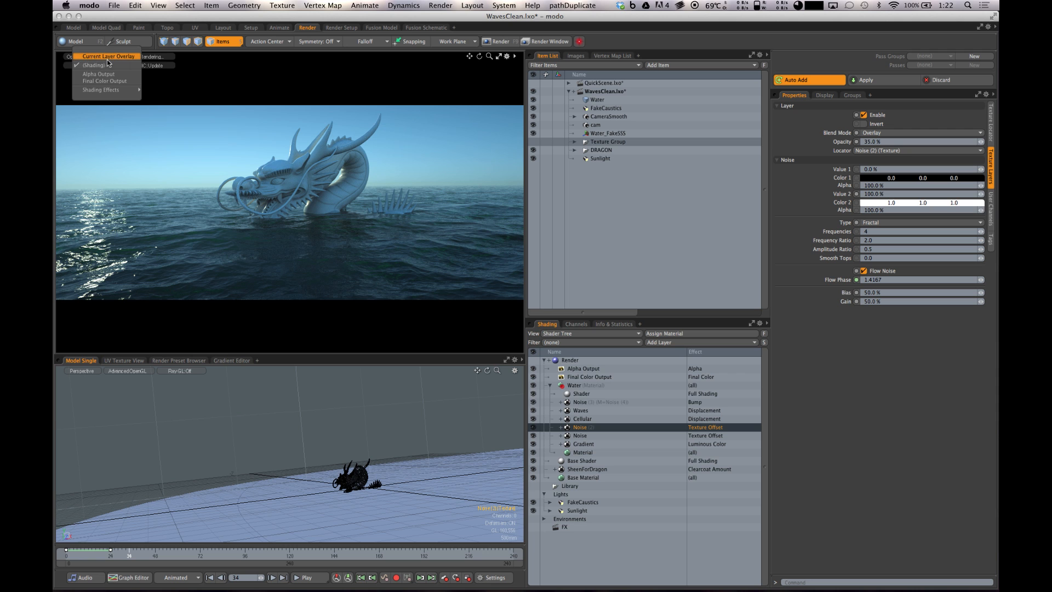
pyautogui.click(107, 58)
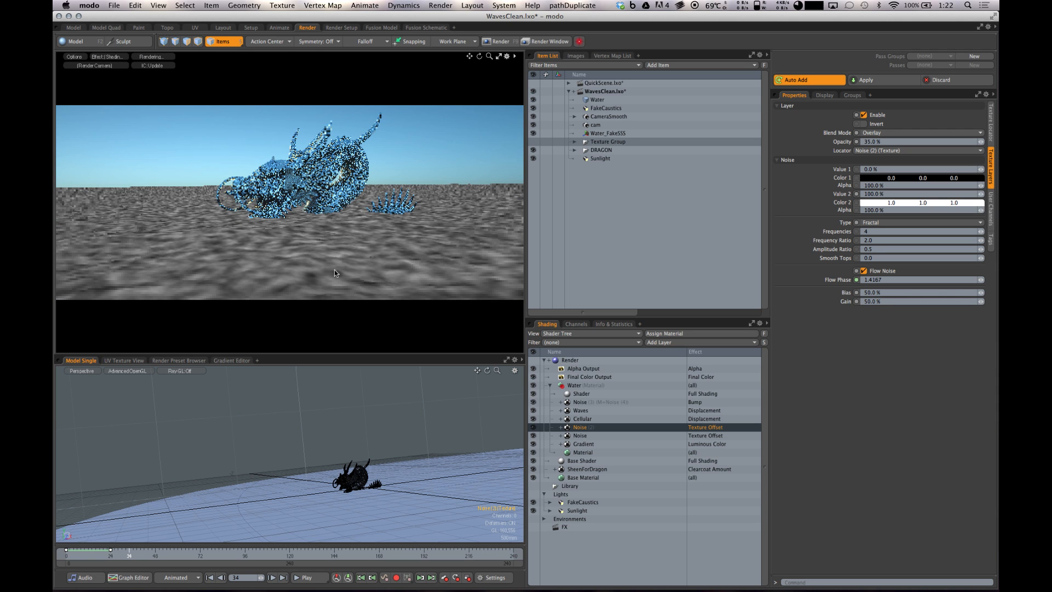
pyautogui.click(580, 436)
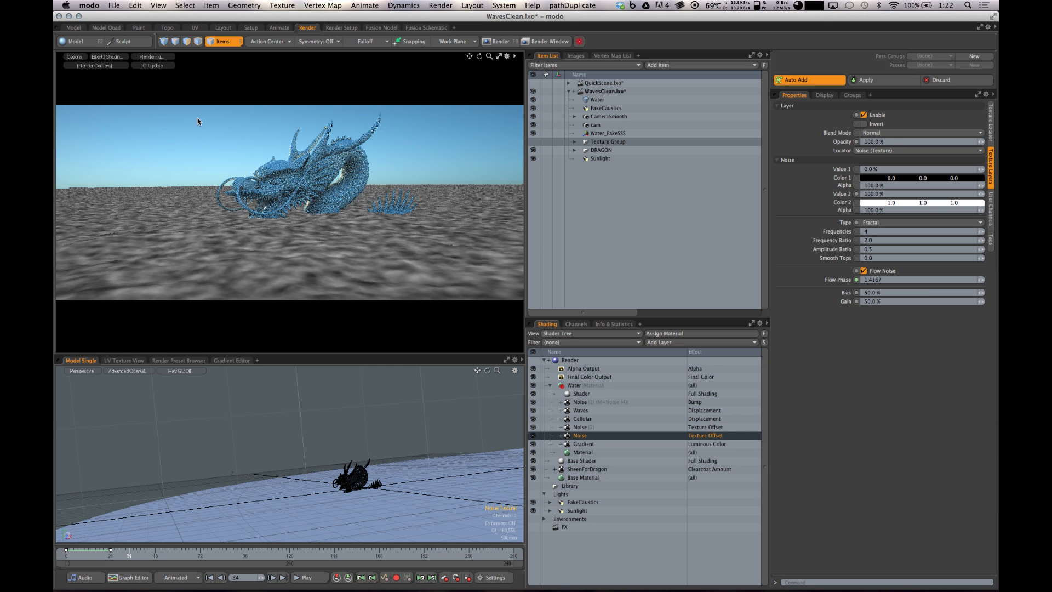
pyautogui.click(120, 58)
pyautogui.click(121, 59)
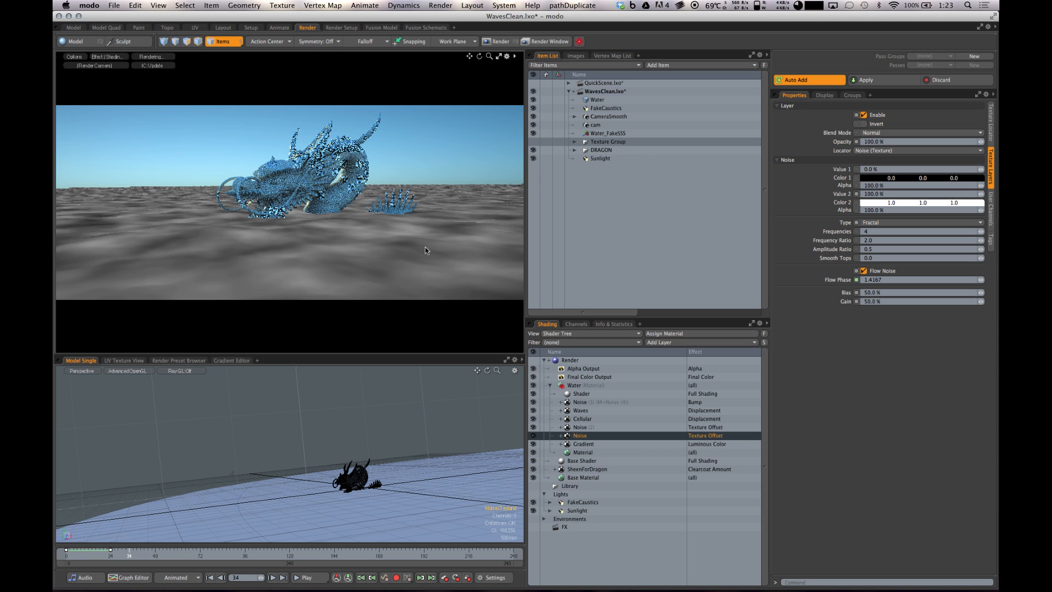
pyautogui.click(113, 58)
pyautogui.click(108, 65)
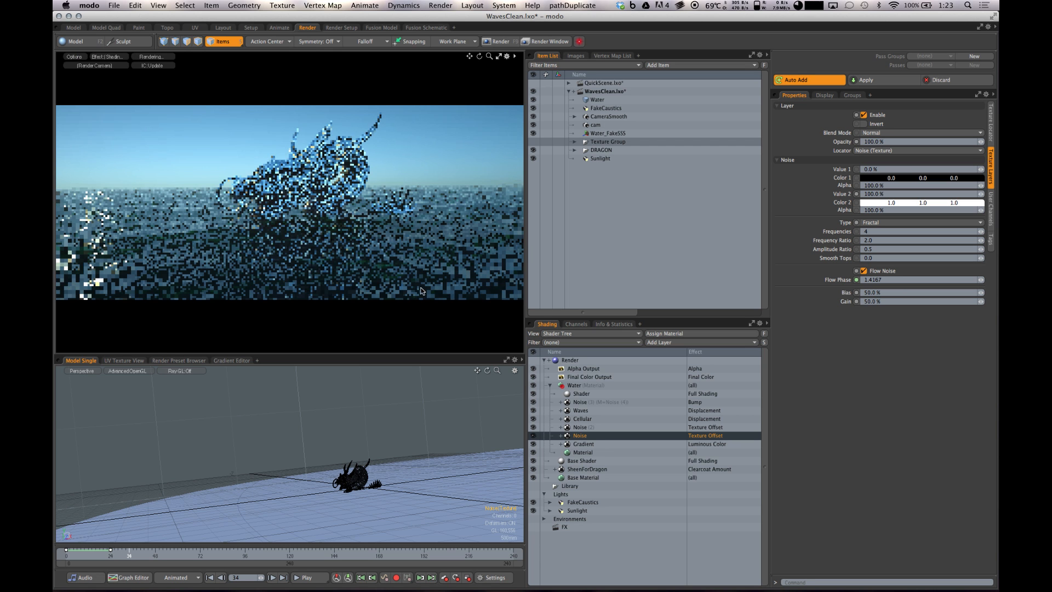
# Compare the texture locator settings of the Noise and Noise (2) texture offset layers
pyautogui.click(990, 122)
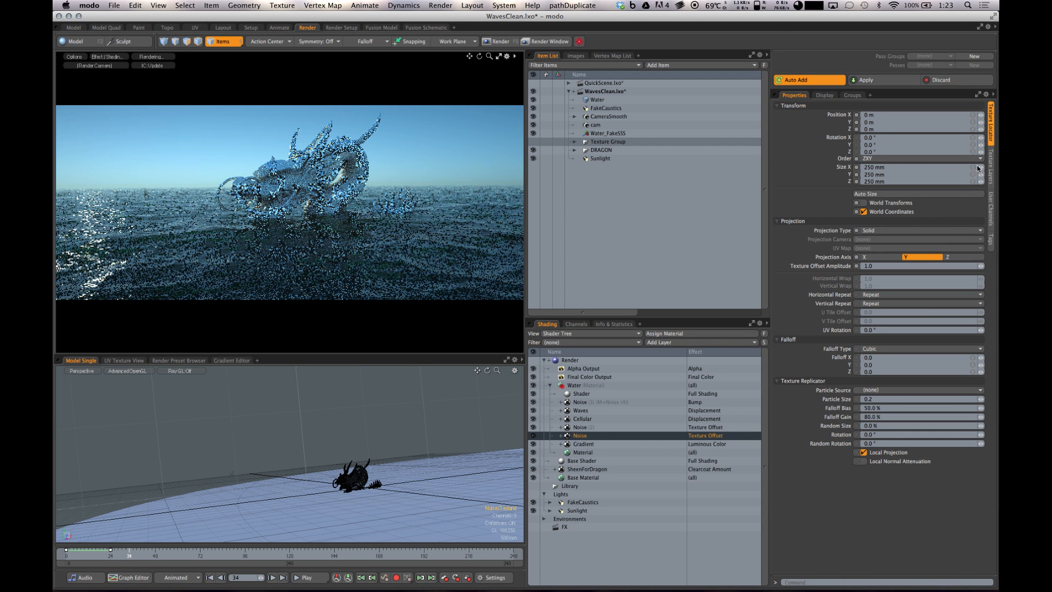
pyautogui.click(592, 428)
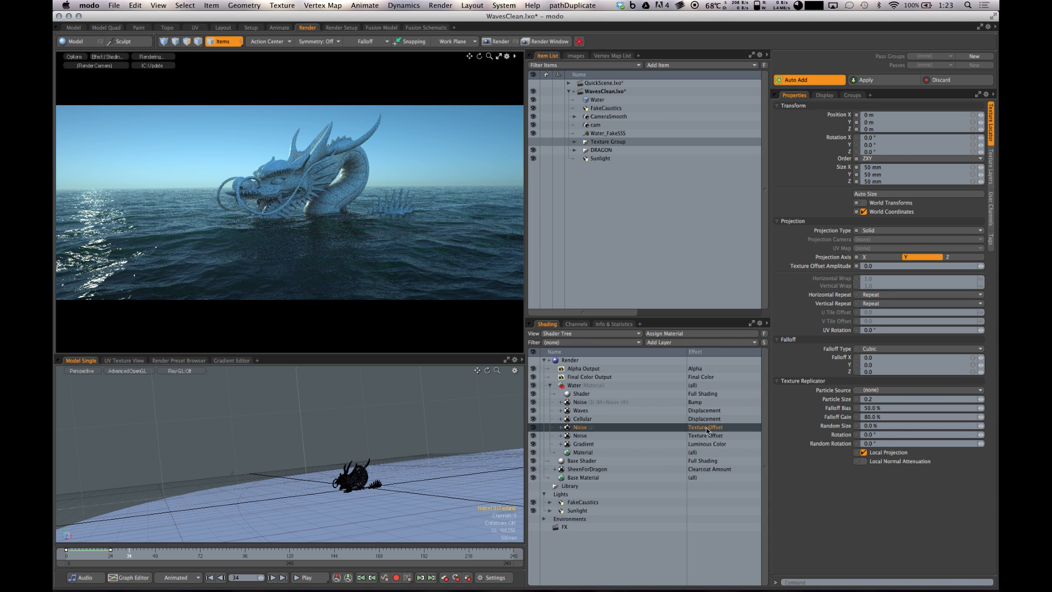
pyautogui.click(589, 435)
pyautogui.click(592, 427)
# Examine the Cellular displacement's locator and layer settings, and the Waves displacement's layer settings and Time channel with Current Layer Overlay on
pyautogui.click(629, 419)
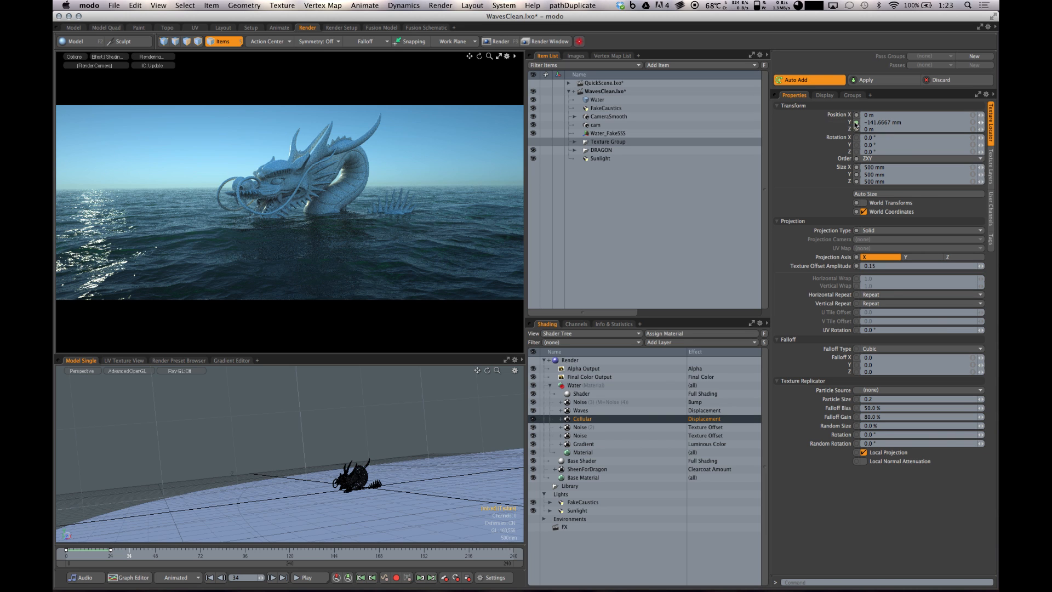
pyautogui.click(992, 166)
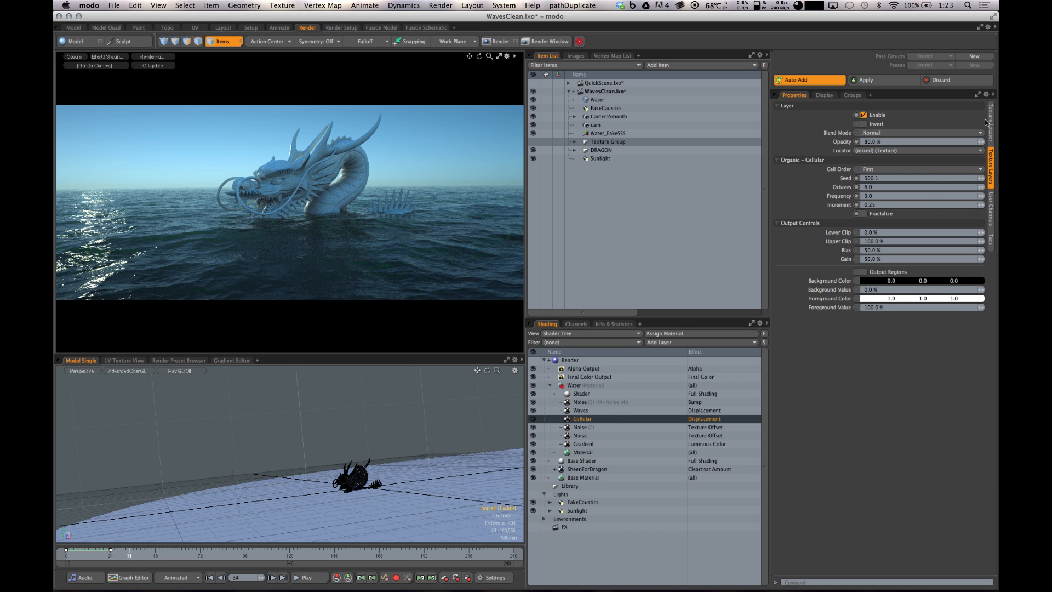
pyautogui.click(584, 412)
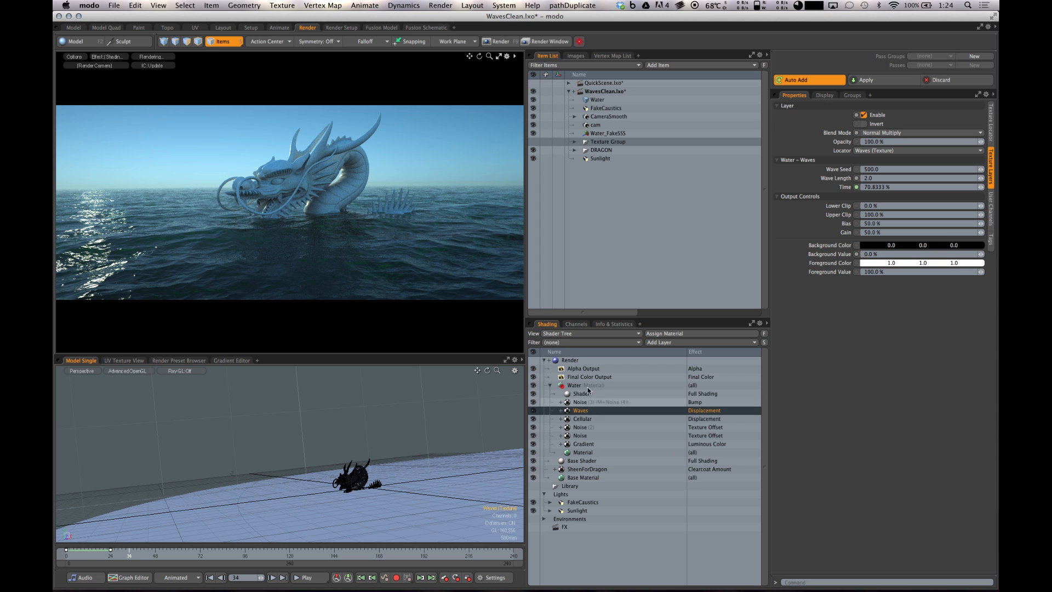
pyautogui.click(109, 57)
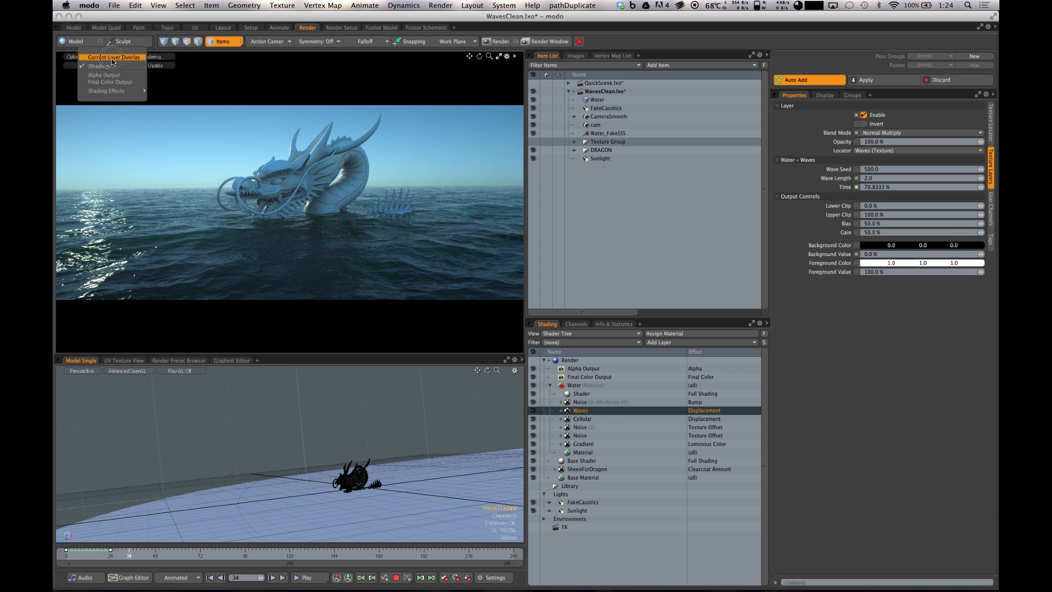
pyautogui.click(137, 82)
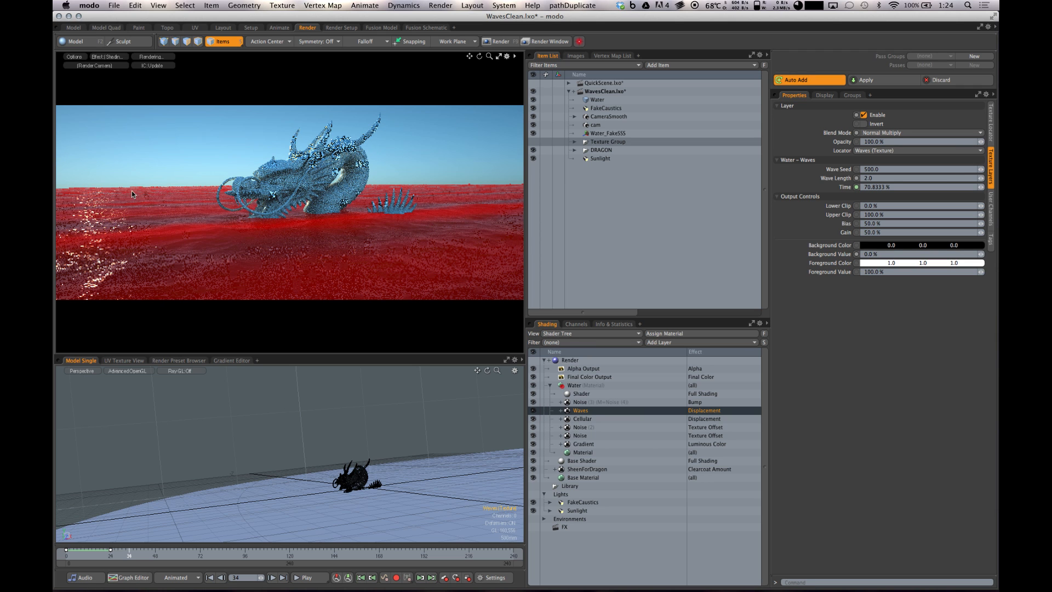
pyautogui.click(844, 188)
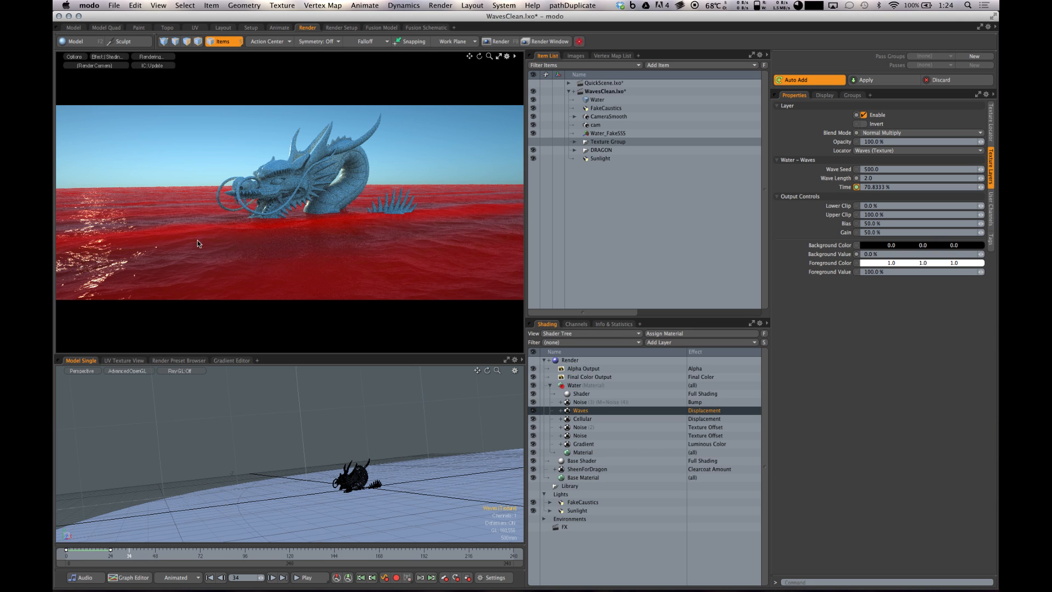
# Examine the Noise (3) bump layer's settings and preview its coverage of the water with Current Layer Overlay
pyautogui.click(585, 403)
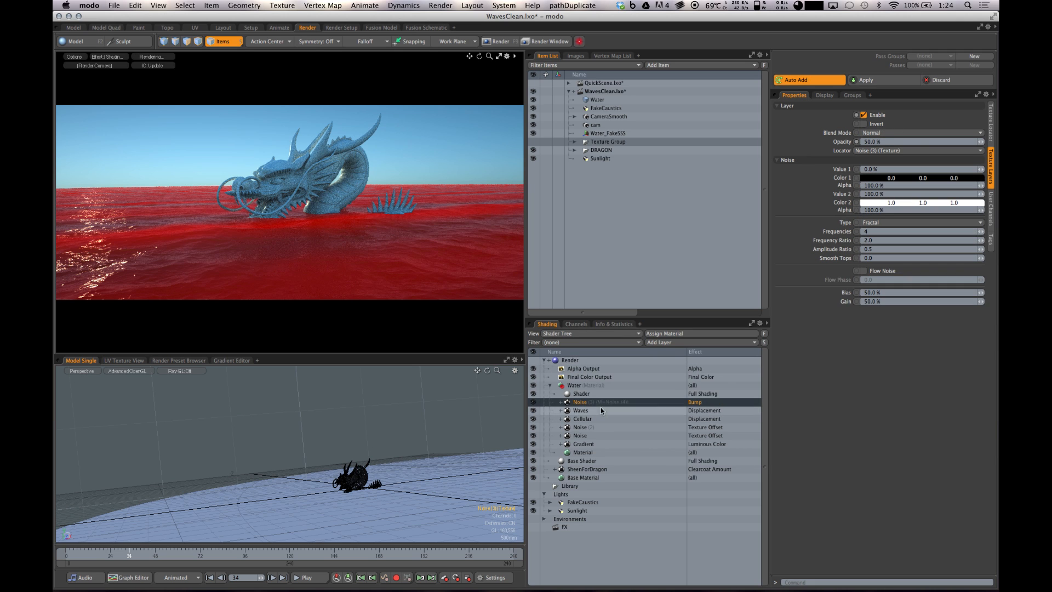
pyautogui.click(112, 57)
pyautogui.click(120, 61)
pyautogui.click(112, 57)
pyautogui.click(121, 65)
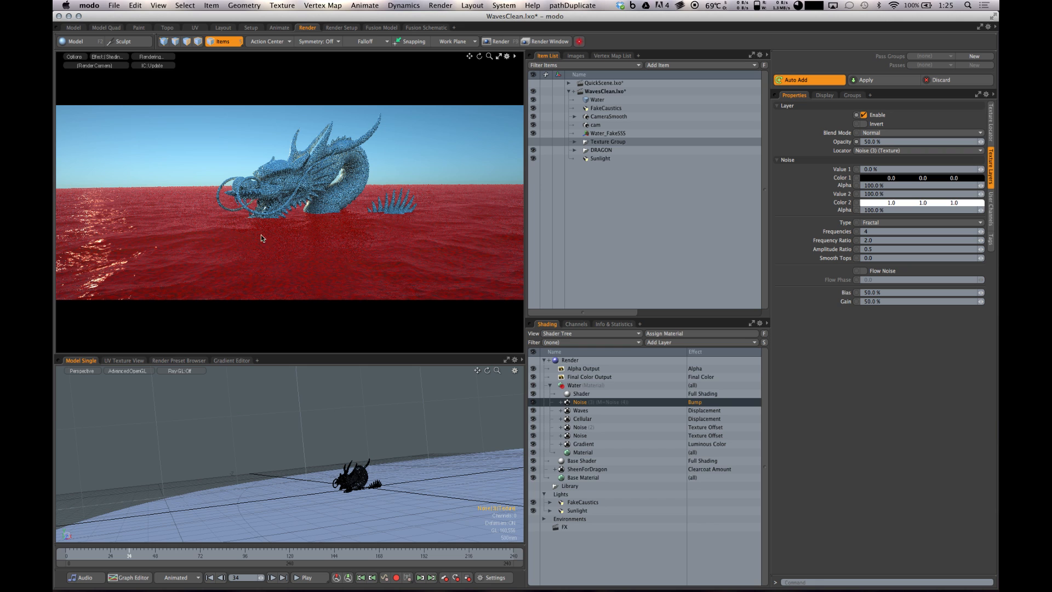
# Examine the Noise (3) texture locator's settings and view its Position X animation curve in the Graph Editor
pyautogui.click(990, 123)
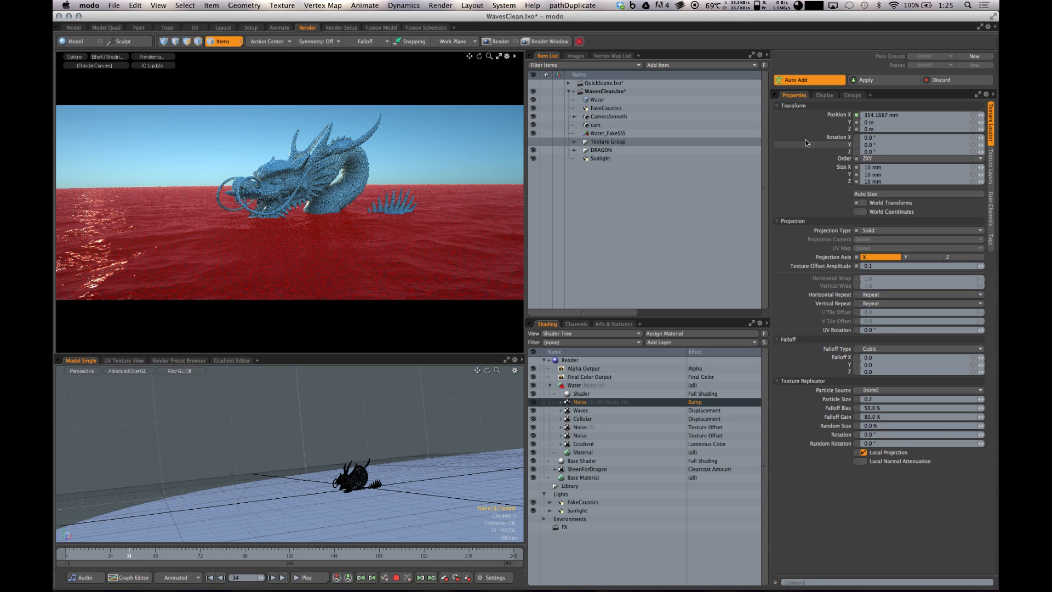
pyautogui.click(841, 117)
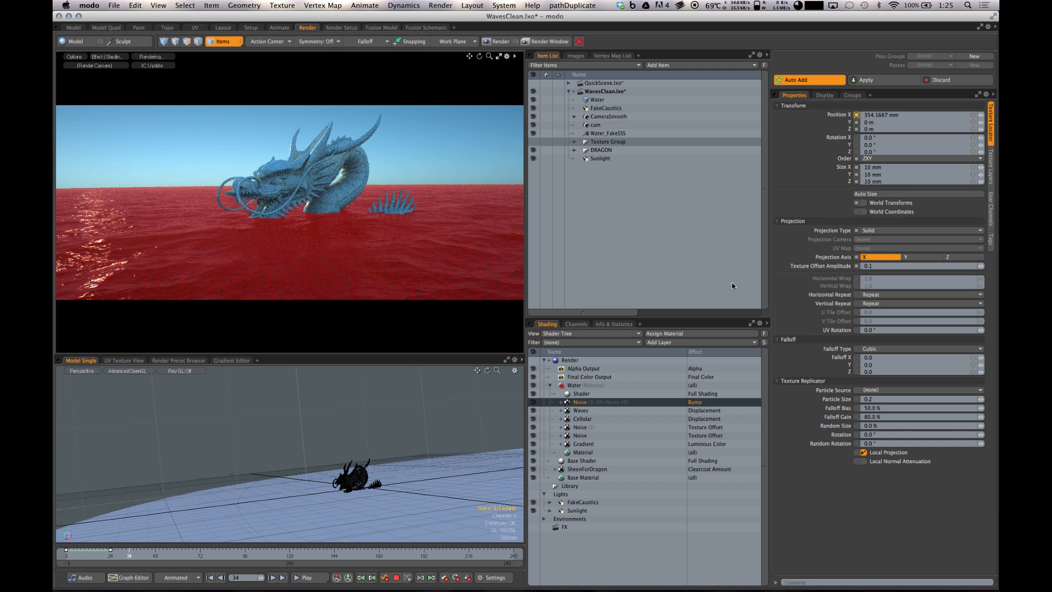
pyautogui.click(127, 578)
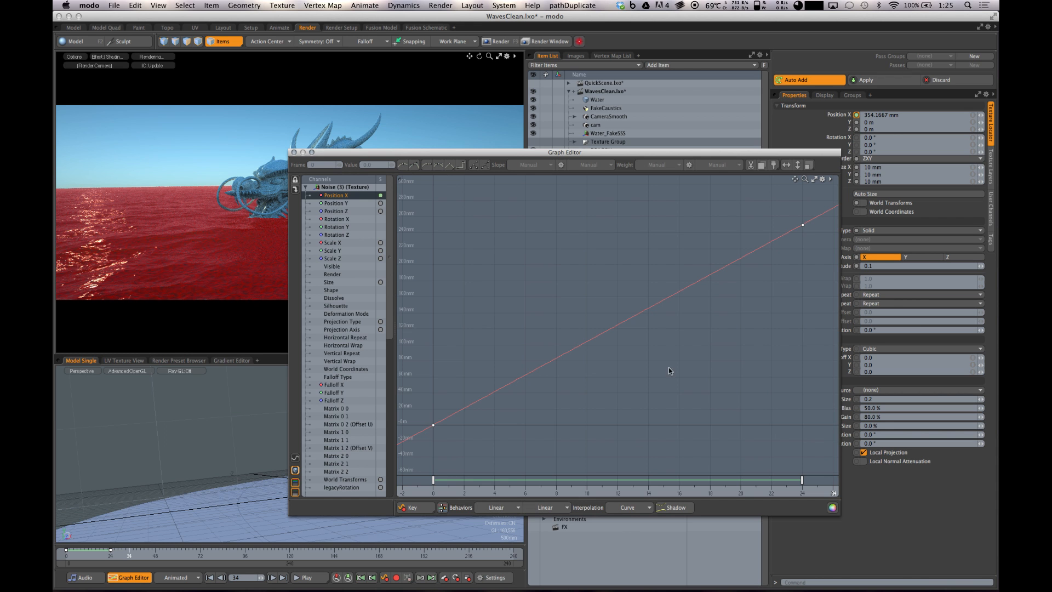
pyautogui.click(294, 151)
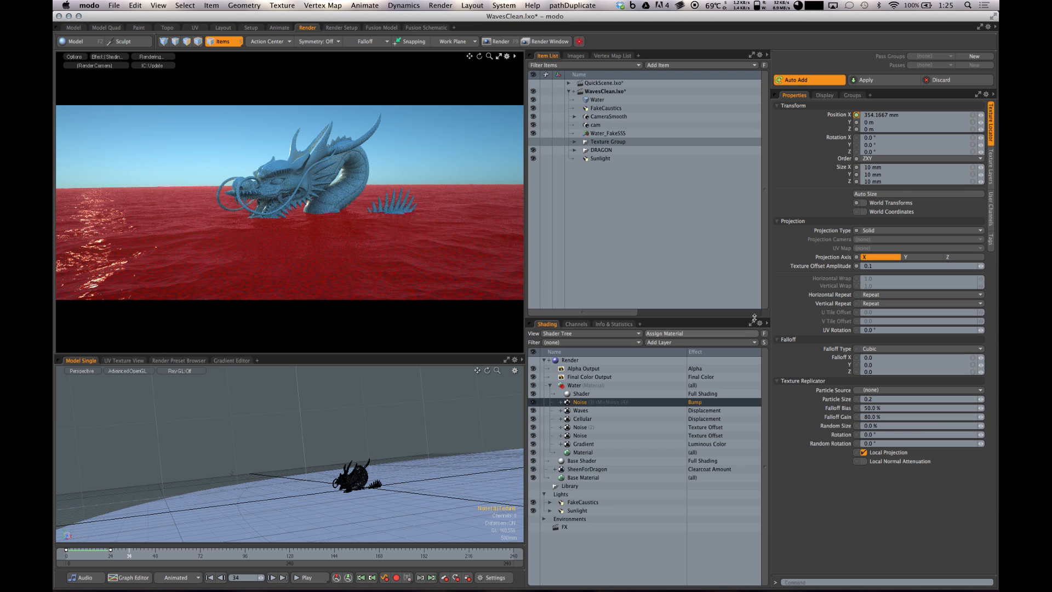
# Expand the Noise (3) bump layer and compare full shading with the Current Layer Overlay preview of its Noise (4) layer mask
pyautogui.click(561, 402)
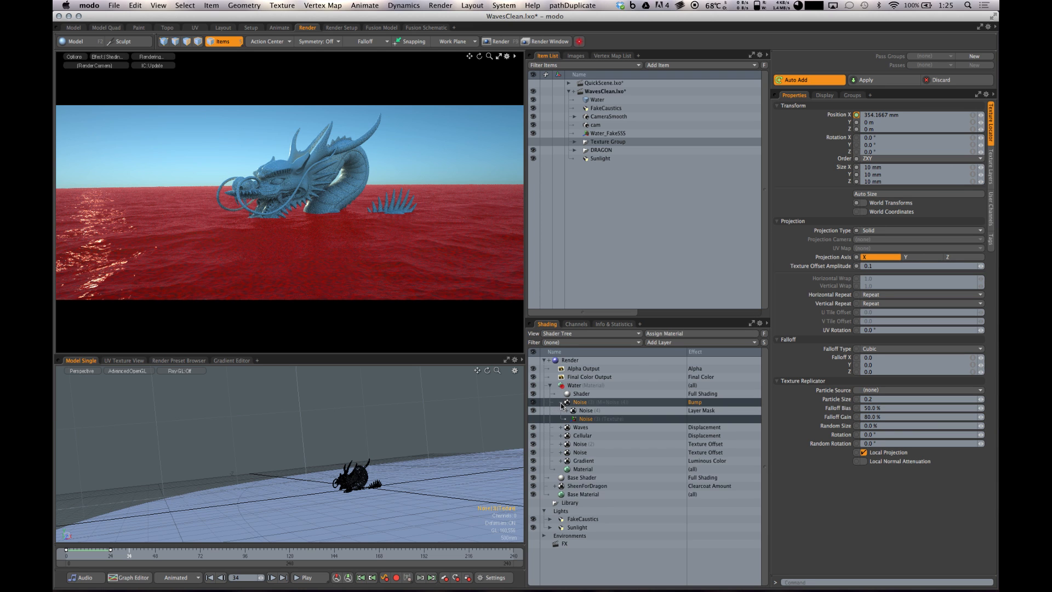
pyautogui.click(118, 62)
pyautogui.click(105, 57)
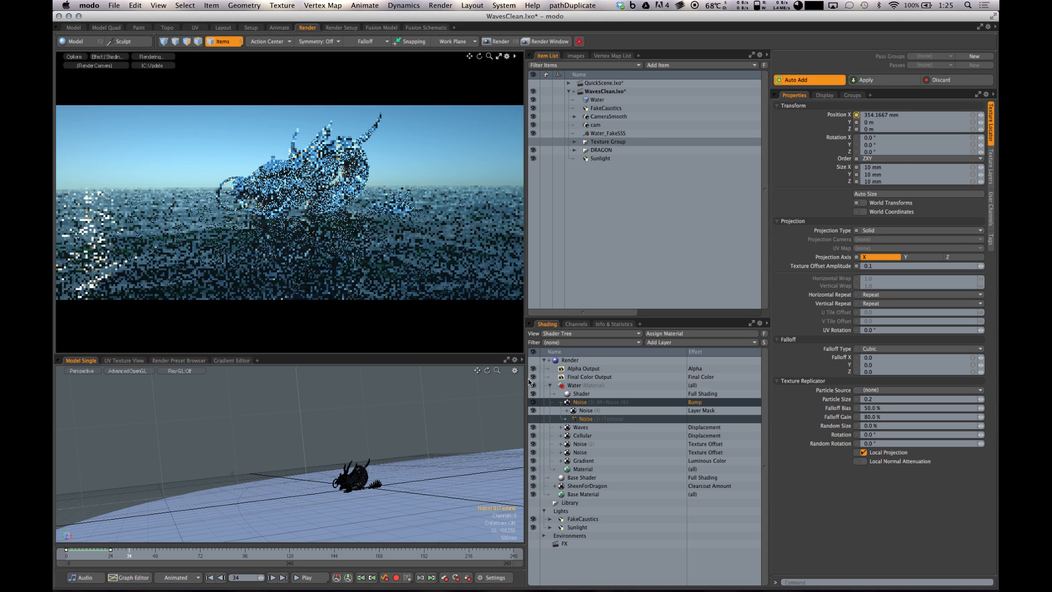
pyautogui.click(596, 410)
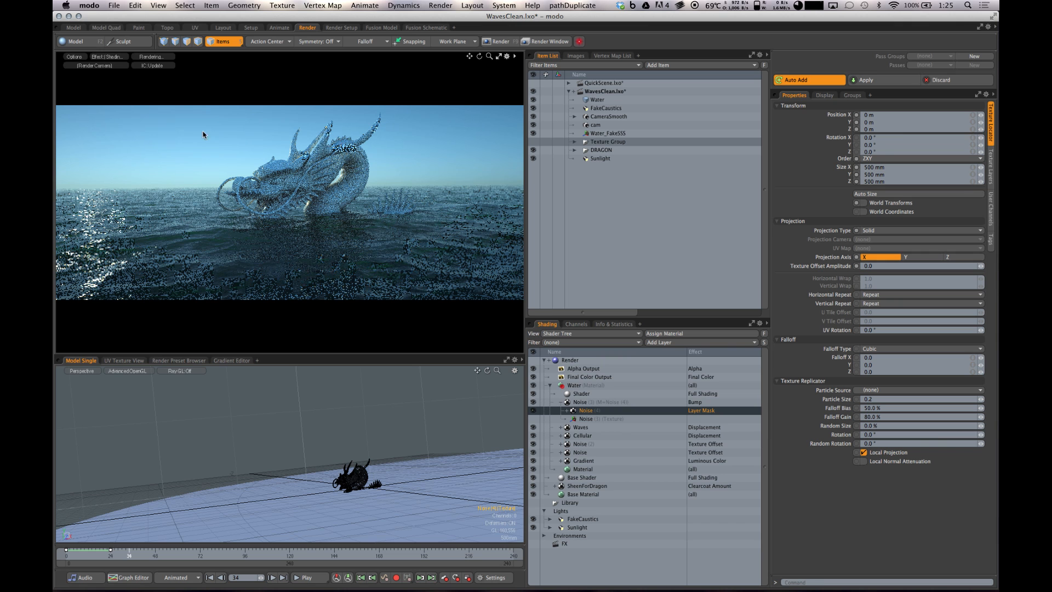
pyautogui.click(113, 57)
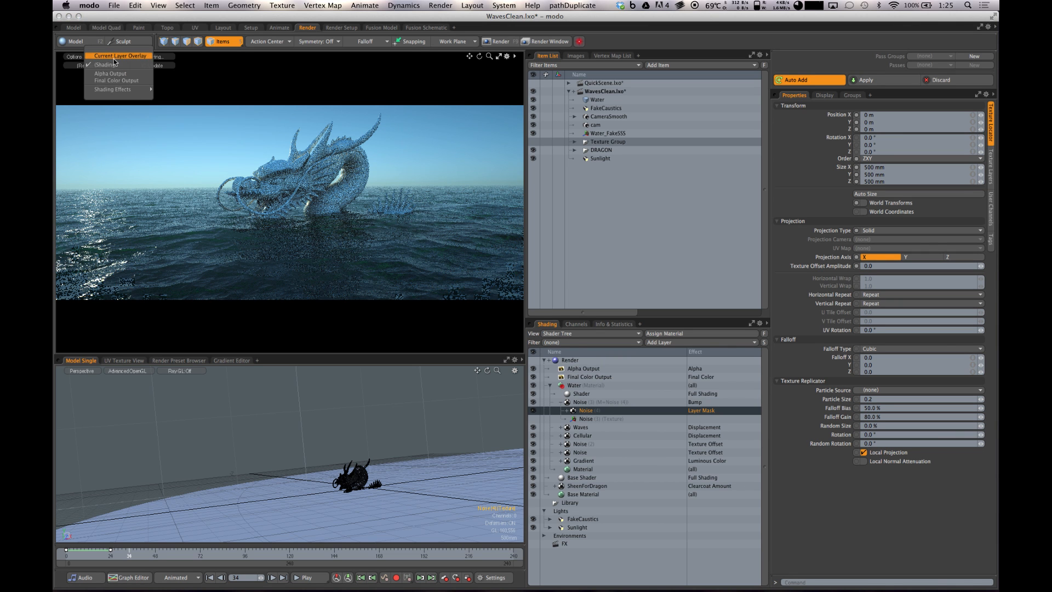
pyautogui.click(116, 57)
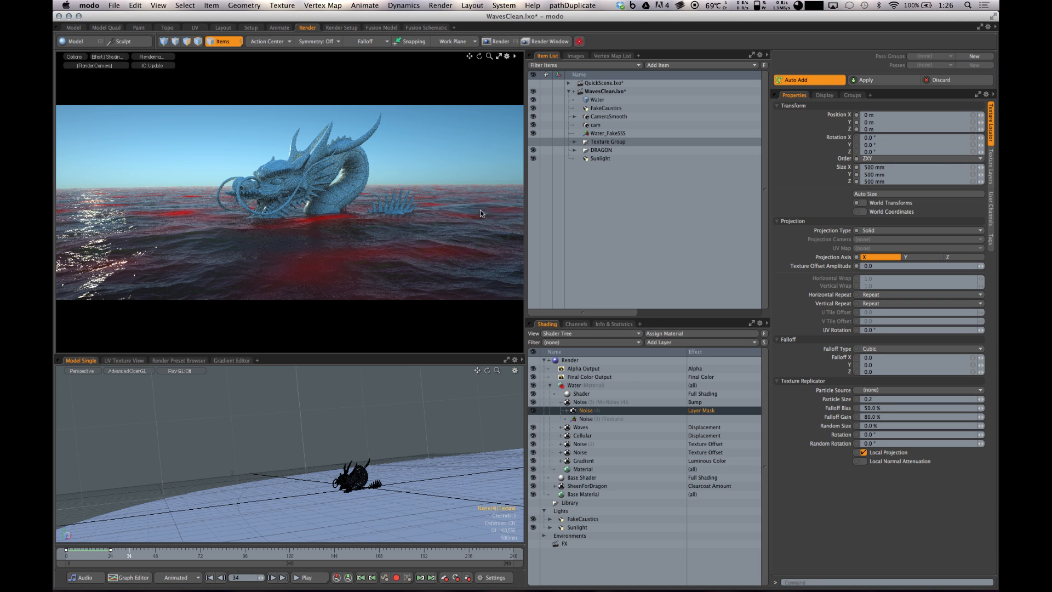
# Collapse and select the Water material group in the Shader Tree, and pause the preview rendering
pyautogui.click(580, 402)
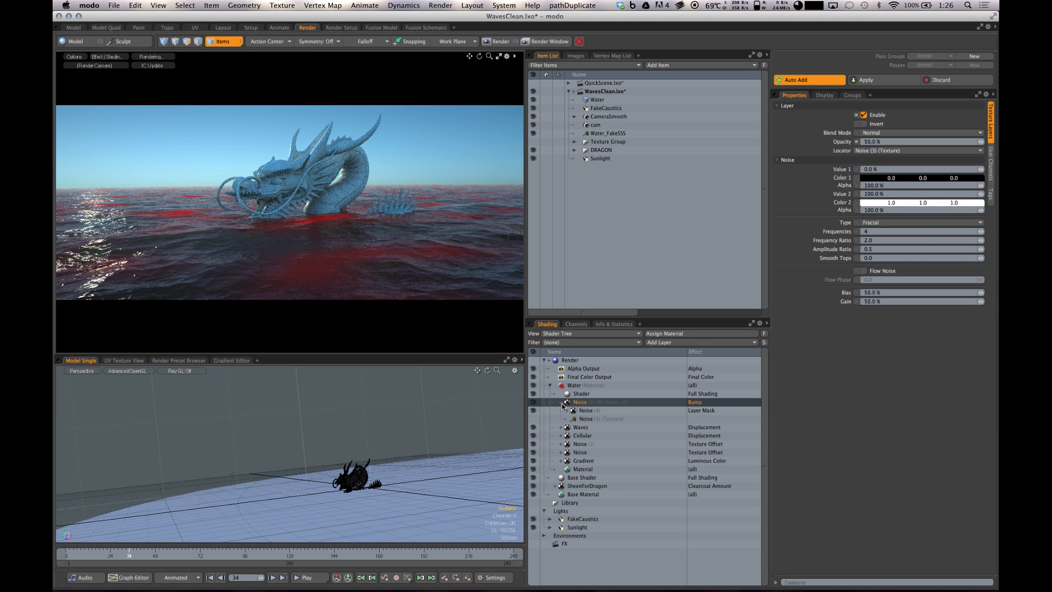
pyautogui.click(561, 403)
pyautogui.click(551, 385)
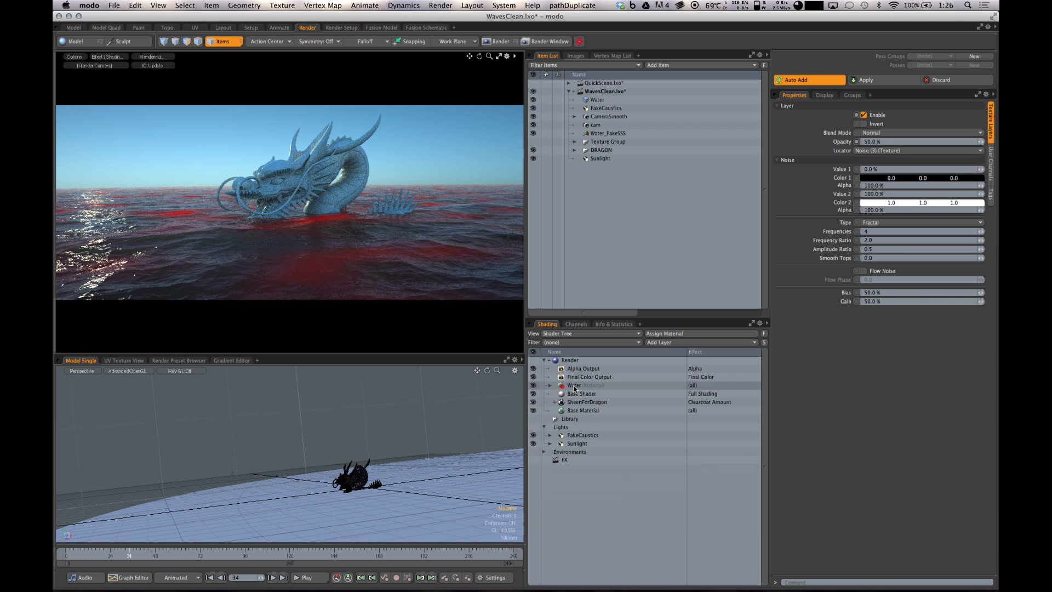
pyautogui.click(574, 385)
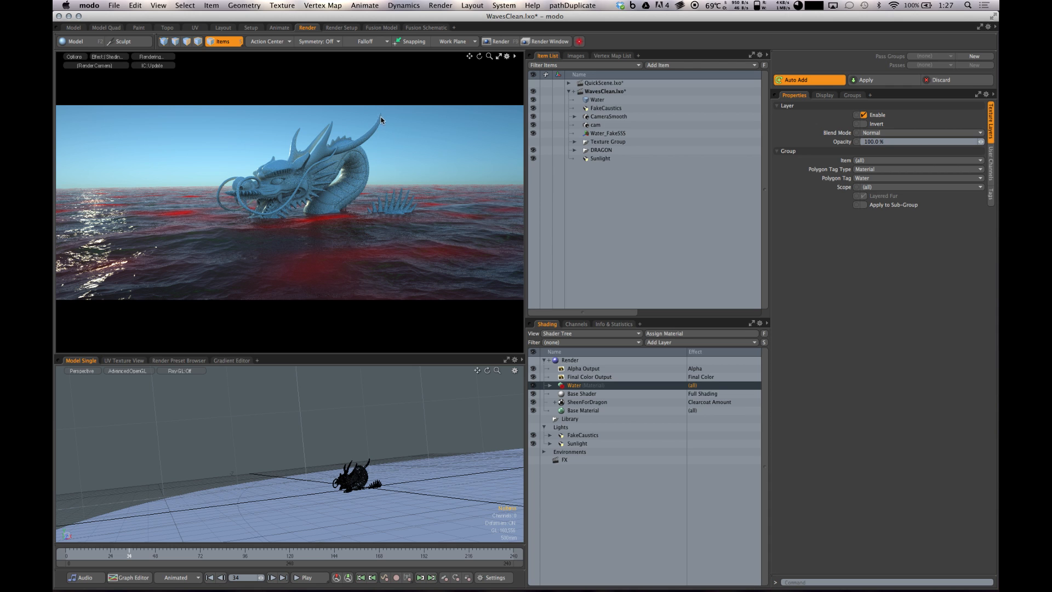
pyautogui.click(155, 56)
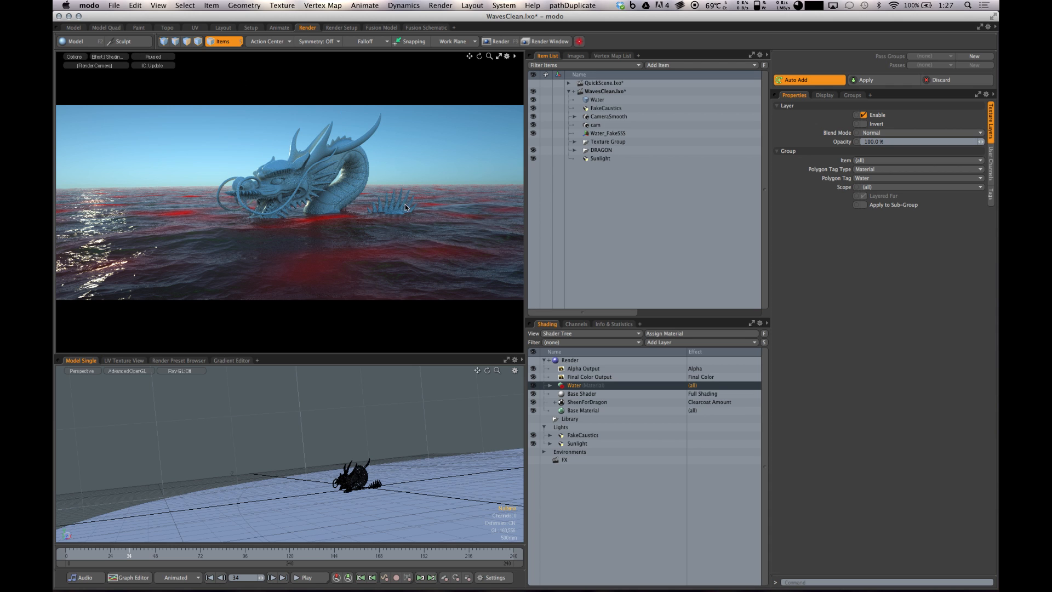